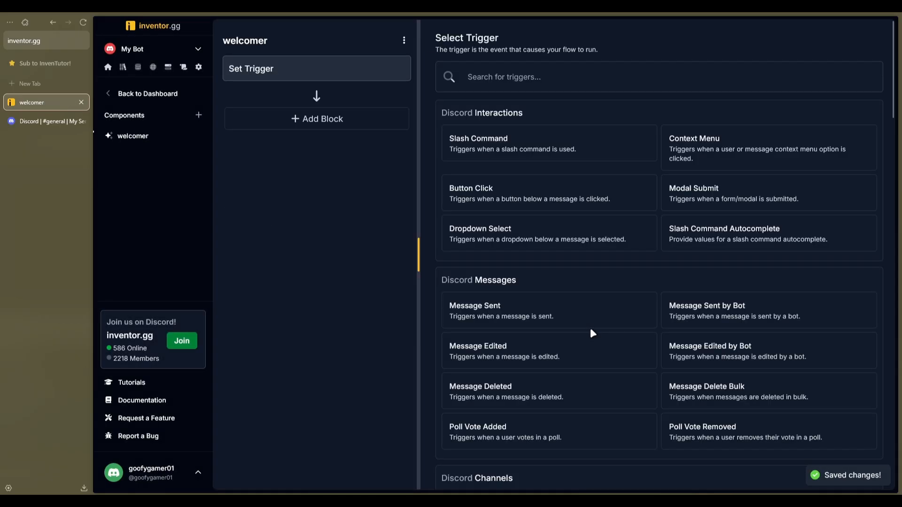
Search the triggers for member join and set Member Join as the welcomer flow's trigger
type("member joined")
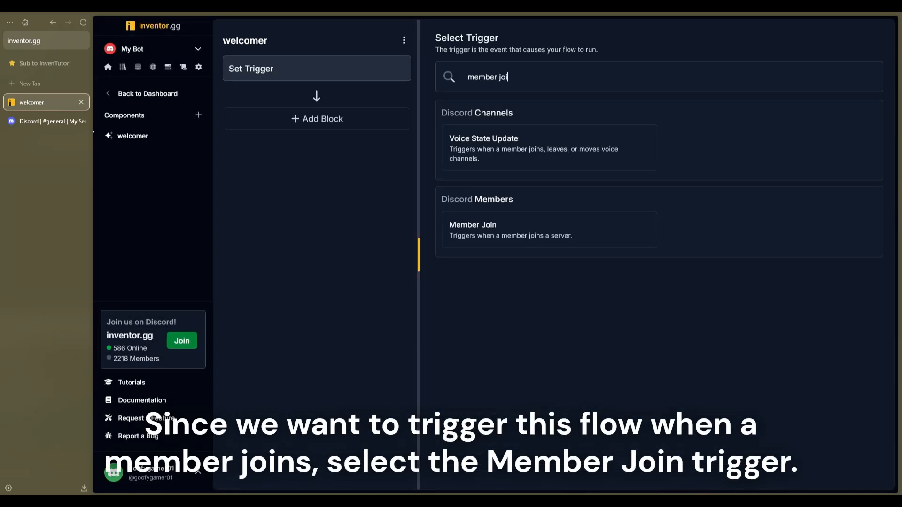
key("BackSpace")
key("BackSpace")
left_click(502, 241)
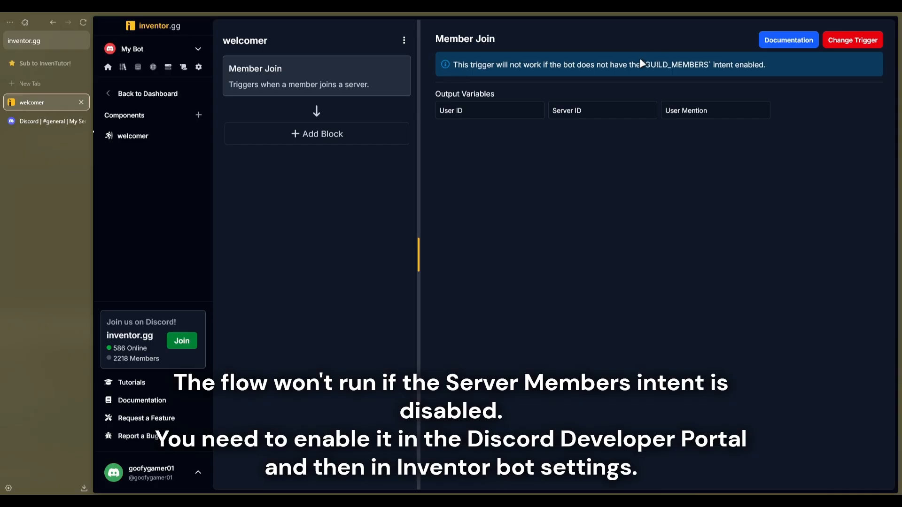
Open the bot's settings in a separate tab and show its Intents page
left_click_drag(647, 60, 706, 62)
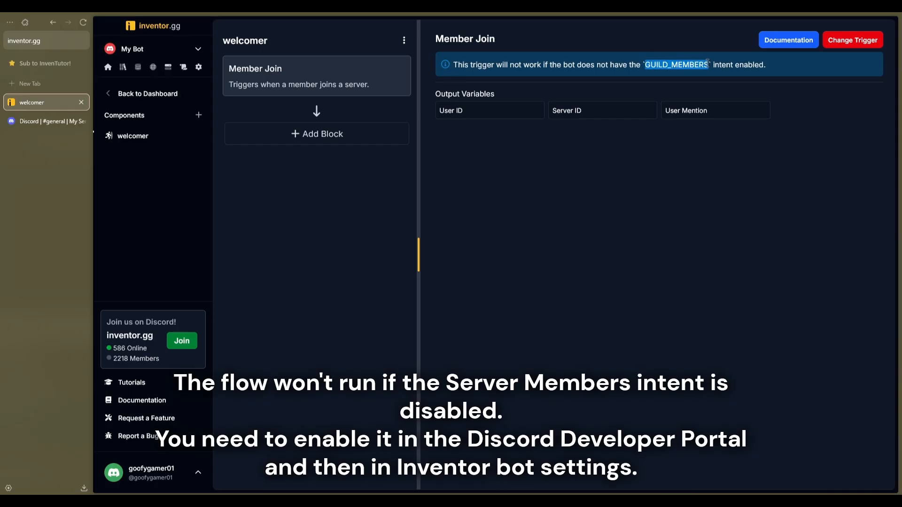
left_click(708, 63)
middle_click(204, 69)
left_click(41, 120)
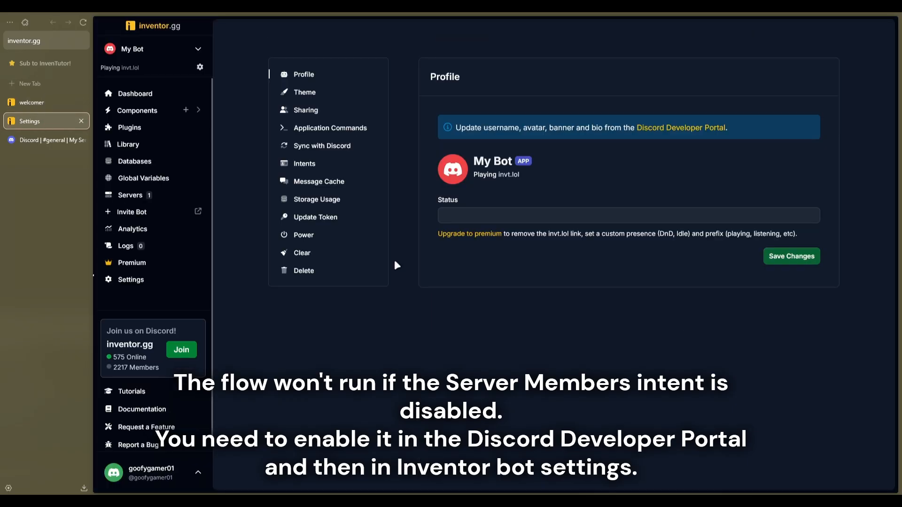
left_click(329, 168)
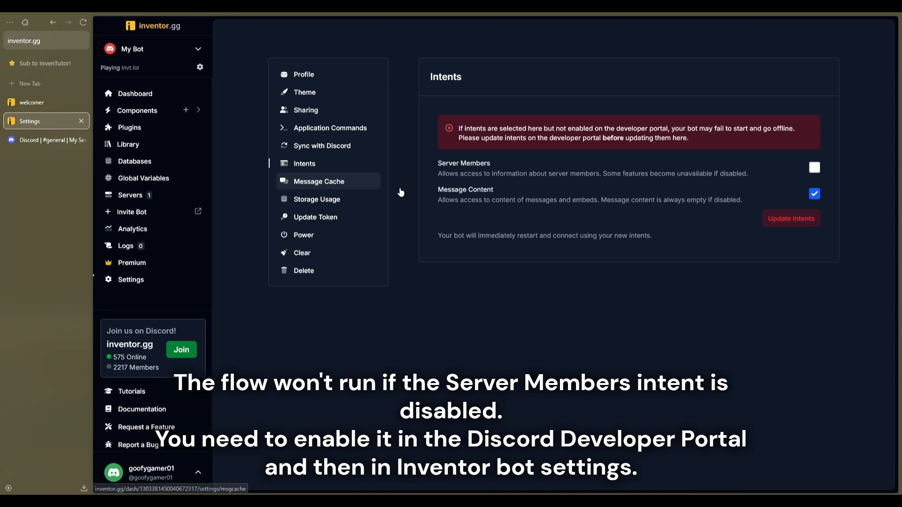
left_click_drag(615, 128, 667, 126)
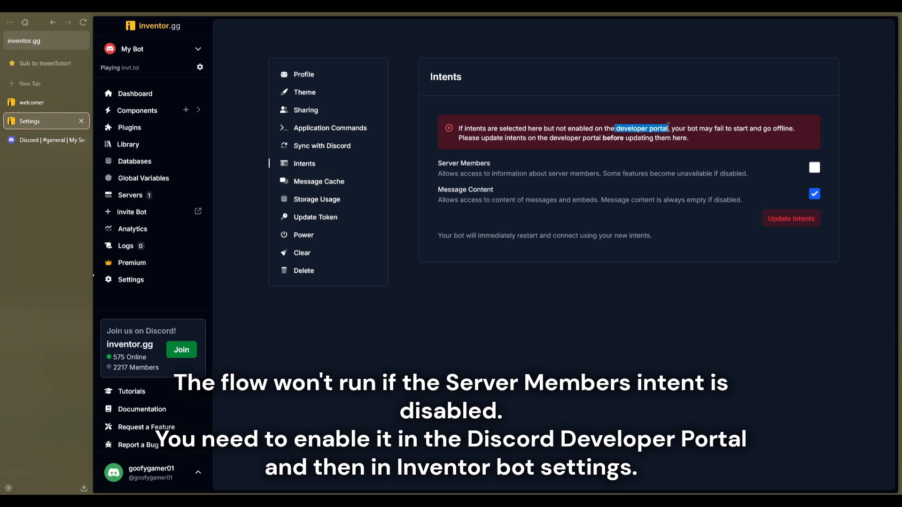
left_click(661, 135)
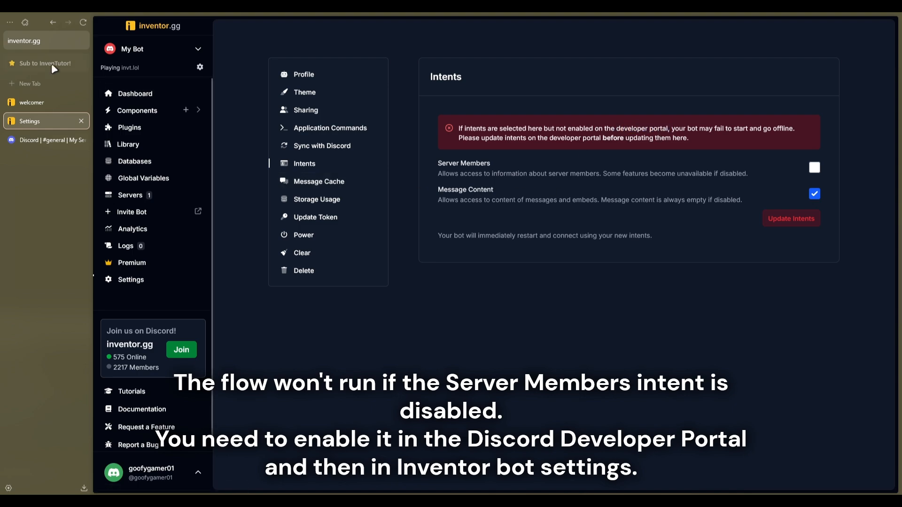
Open the Discord developer site at discord.dev in a new tab
left_click(26, 84)
type("discordde")
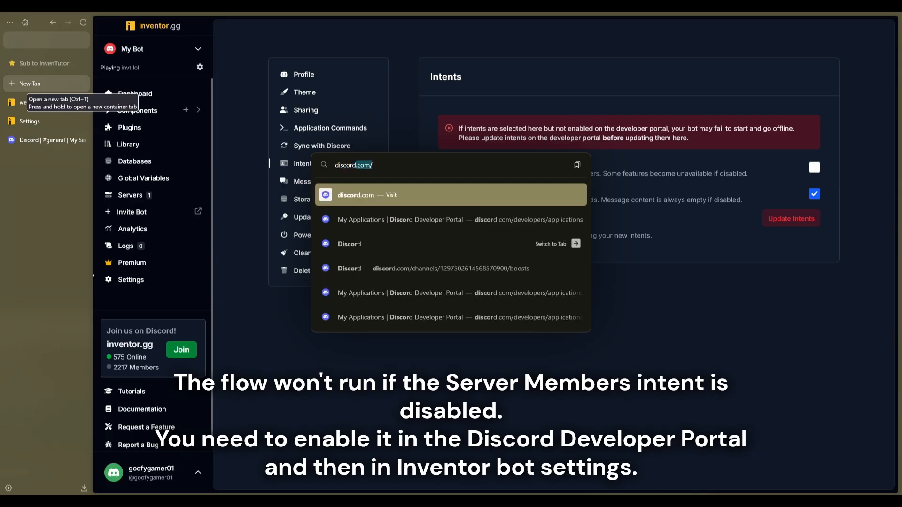
key("BackSpace")
key("BackSpace")
type(".dev")
key("Return")
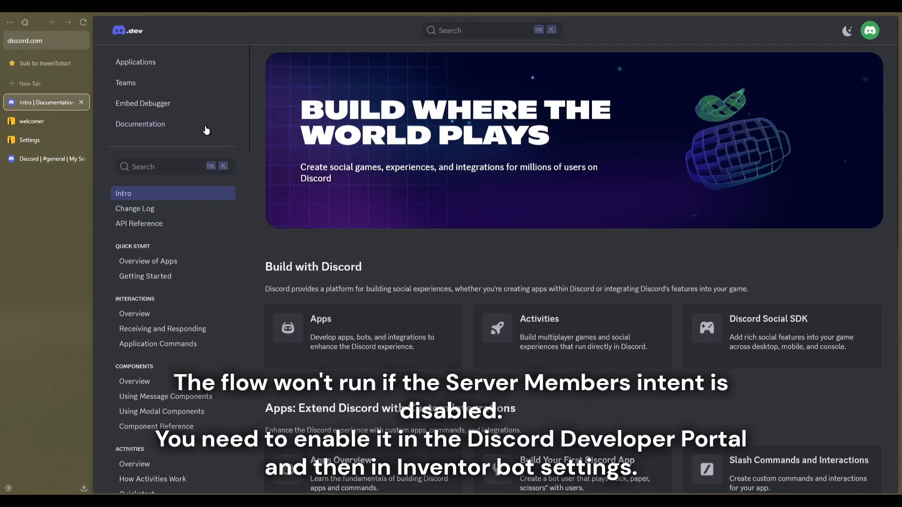
Enable the Server Members Intent in the My Bot application's bot settings and save the change
left_click(137, 65)
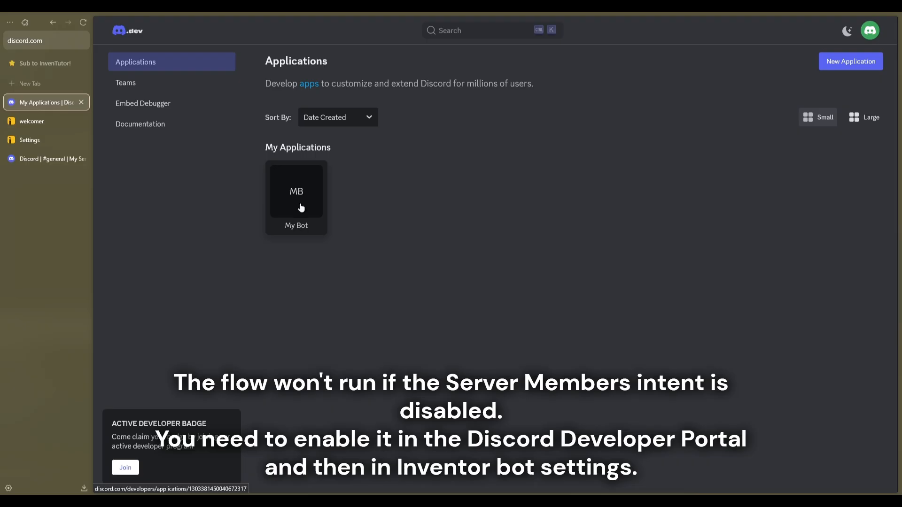
left_click(301, 205)
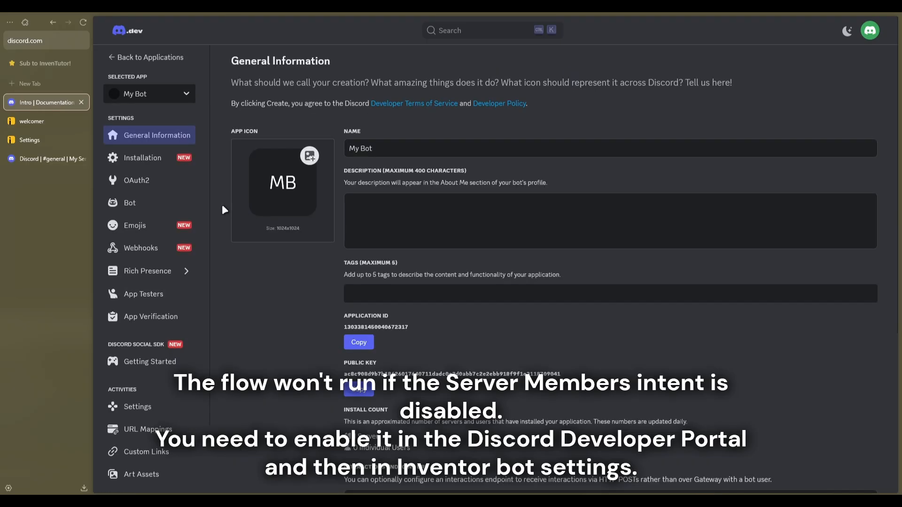
left_click(148, 210)
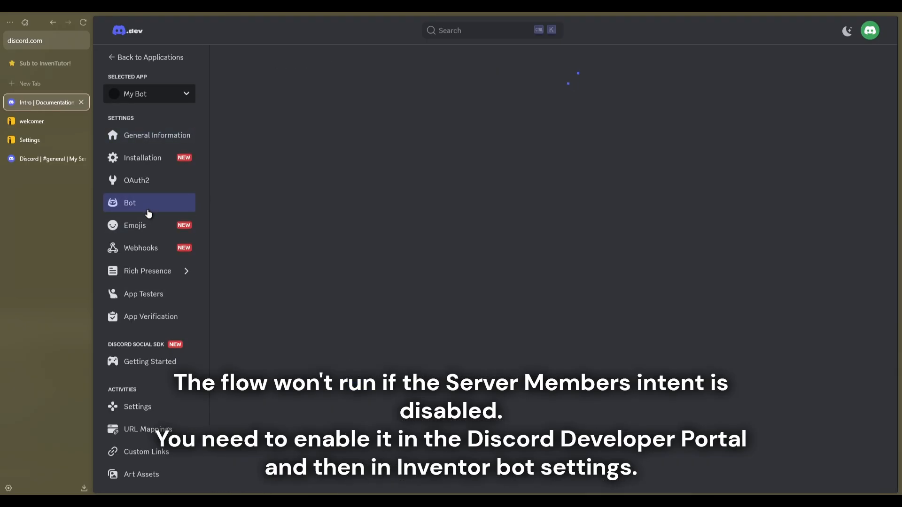
scroll(442, 320, "down", 7)
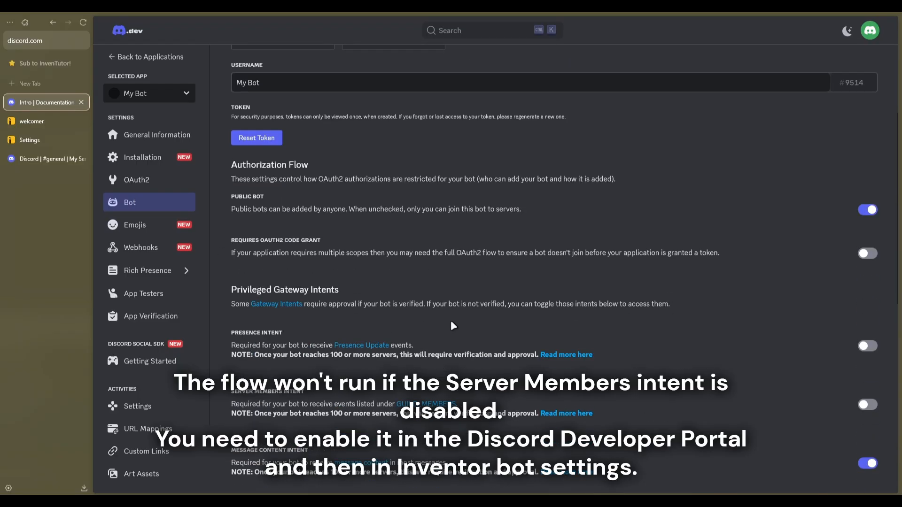
left_click_drag(228, 283, 304, 283)
left_click(313, 281)
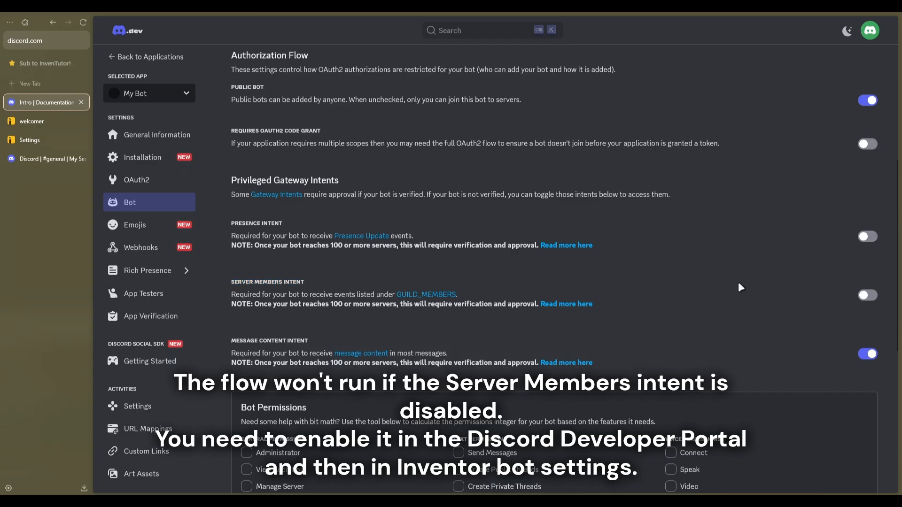
left_click(867, 296)
left_click(749, 458)
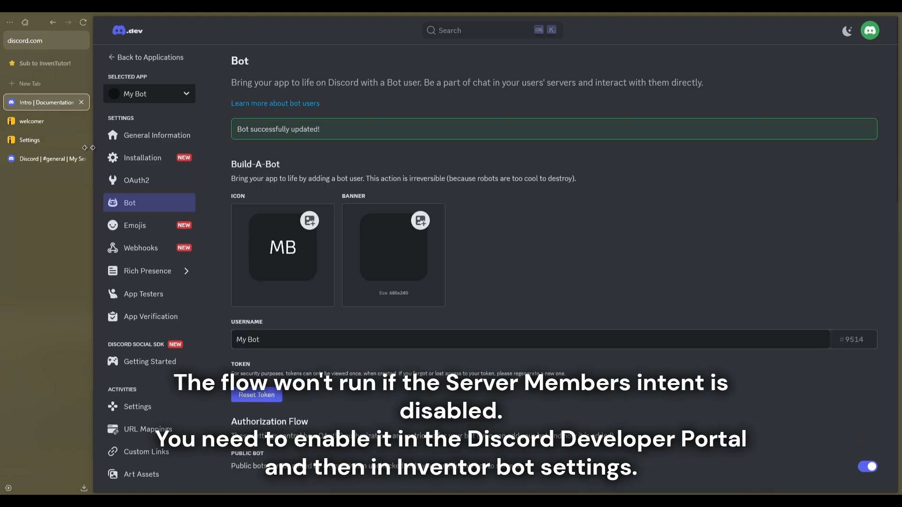
Enable and update the Server Members intent in the inventor.gg bot settings, close the two extra tabs and return to the welcomer flow
left_click(21, 138)
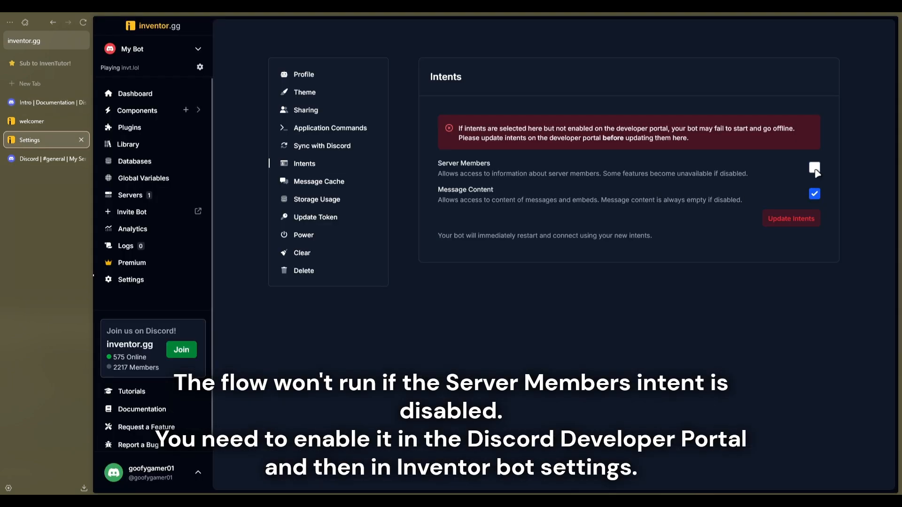
left_click(796, 218)
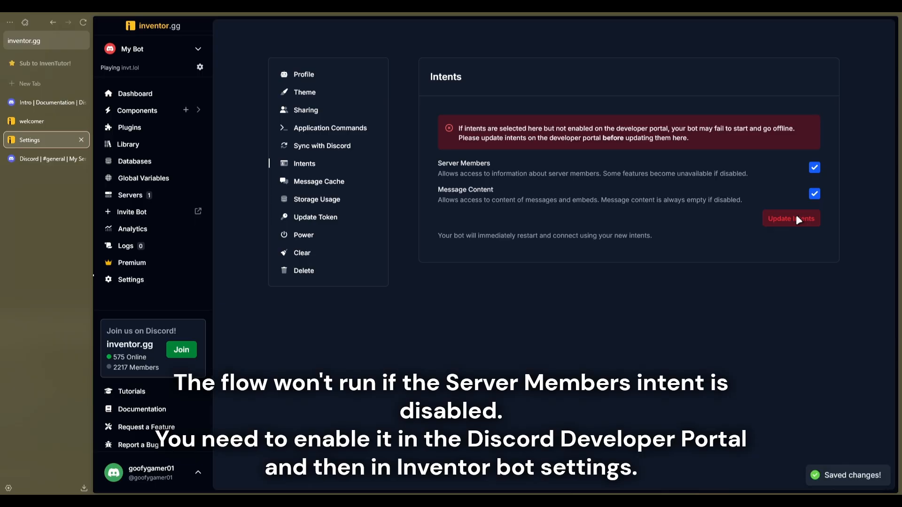
left_click(81, 102)
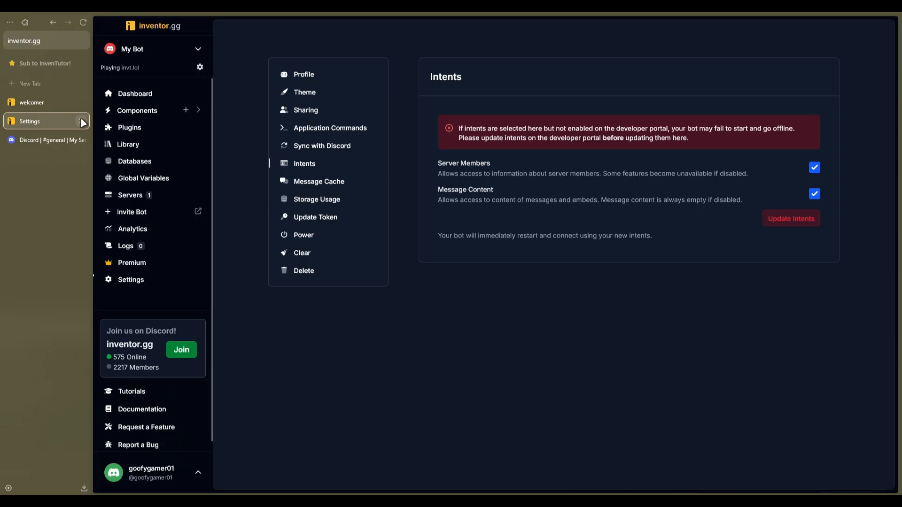
left_click(82, 121)
left_click(52, 101)
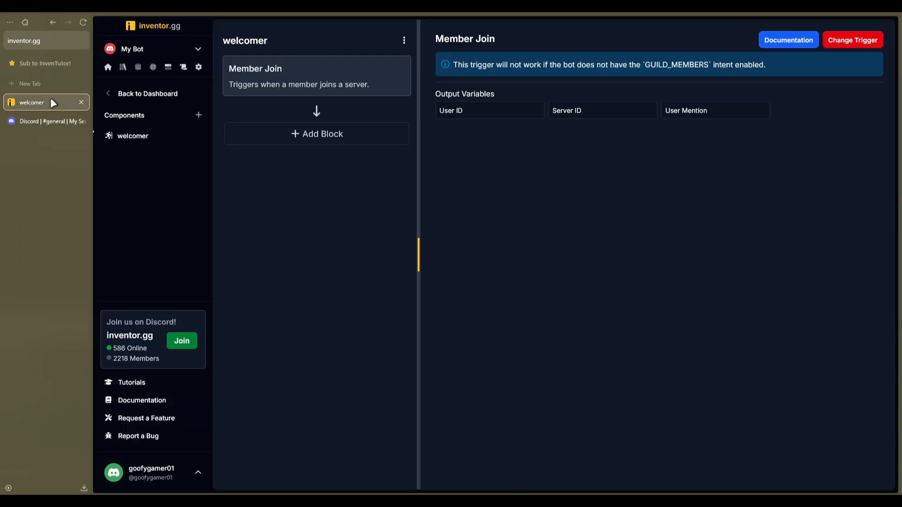
Add a Send or Edit Embed Message block below the Member Join trigger
left_click(334, 144)
type("send embed")
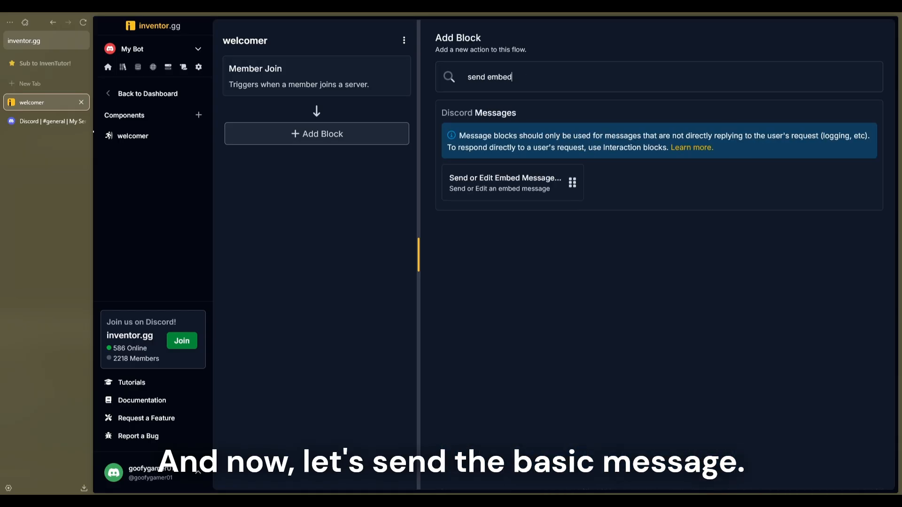
left_click(487, 193)
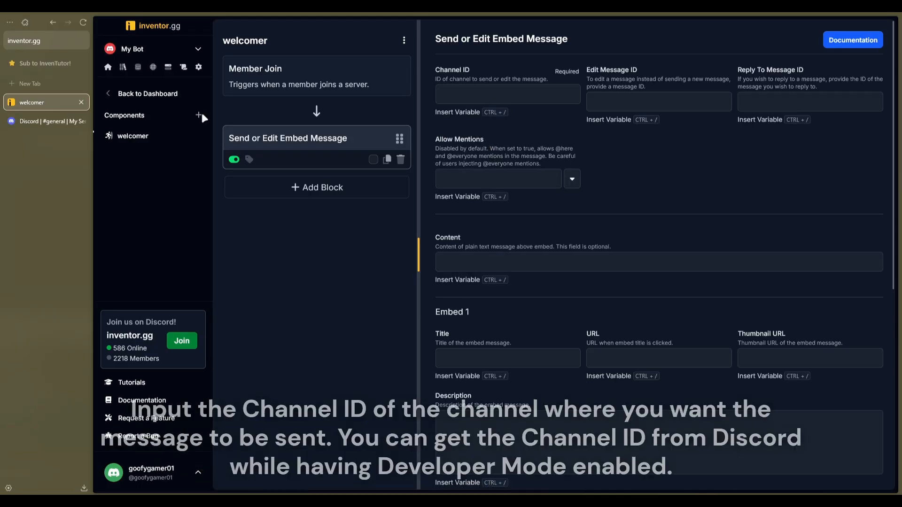
Switch to Discord and check the Developer Mode option in the advanced user settings
left_click(45, 120)
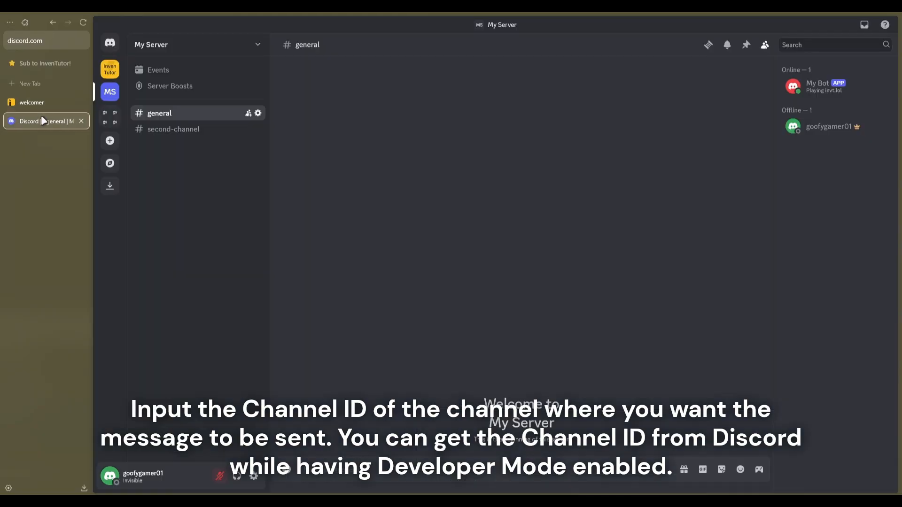
right_click(173, 115)
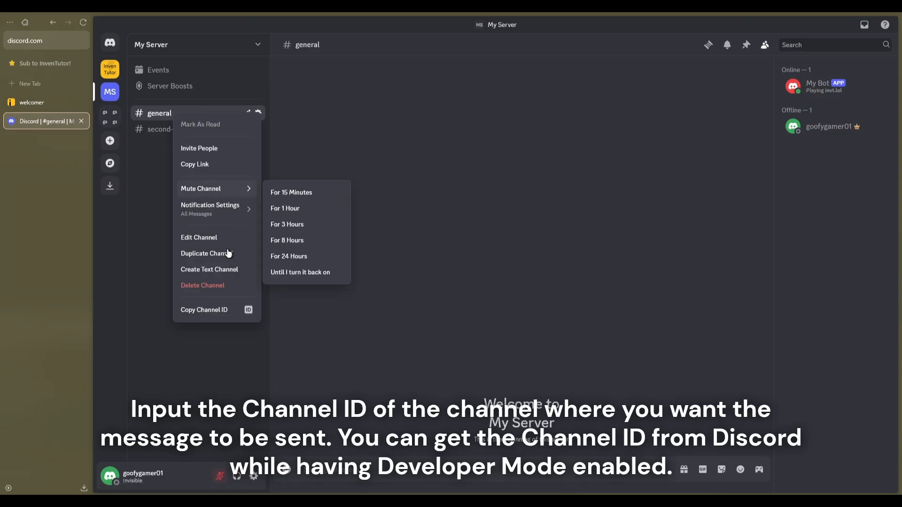
left_click(227, 359)
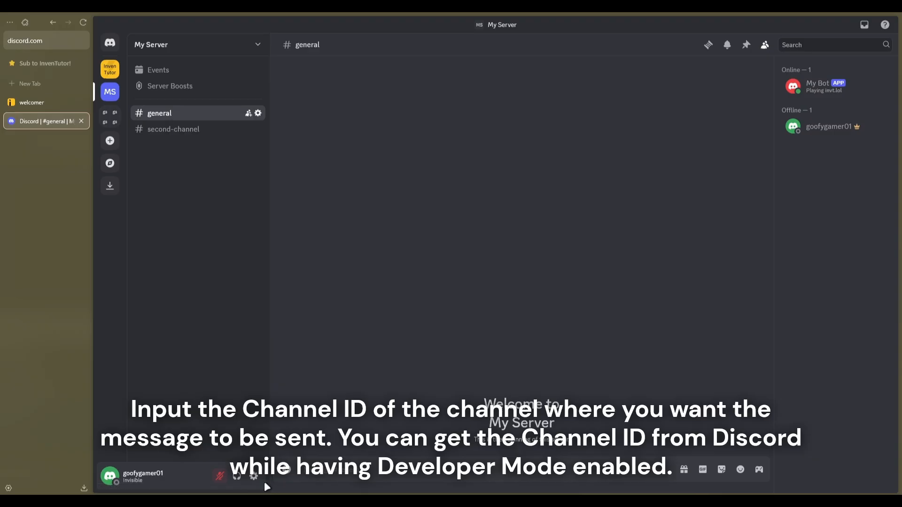
left_click(253, 476)
scroll(244, 338, "down", 3)
left_click(282, 299)
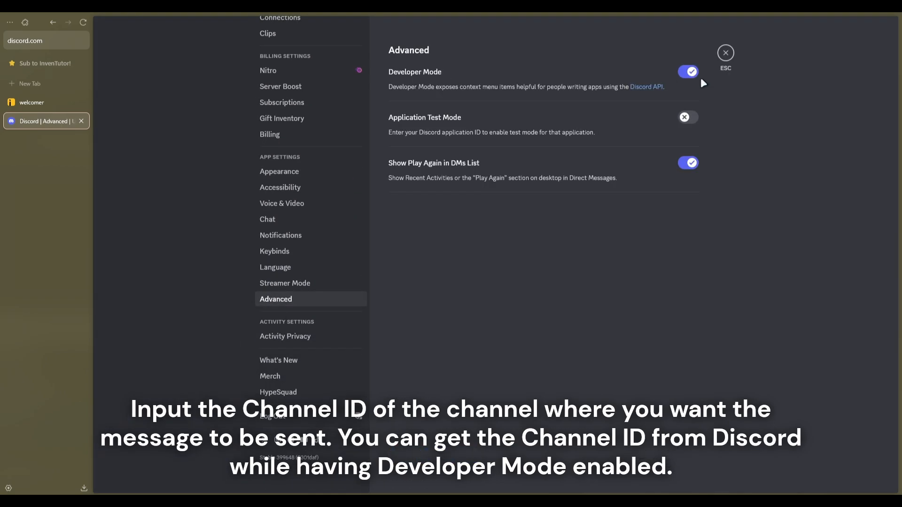
left_click(724, 52)
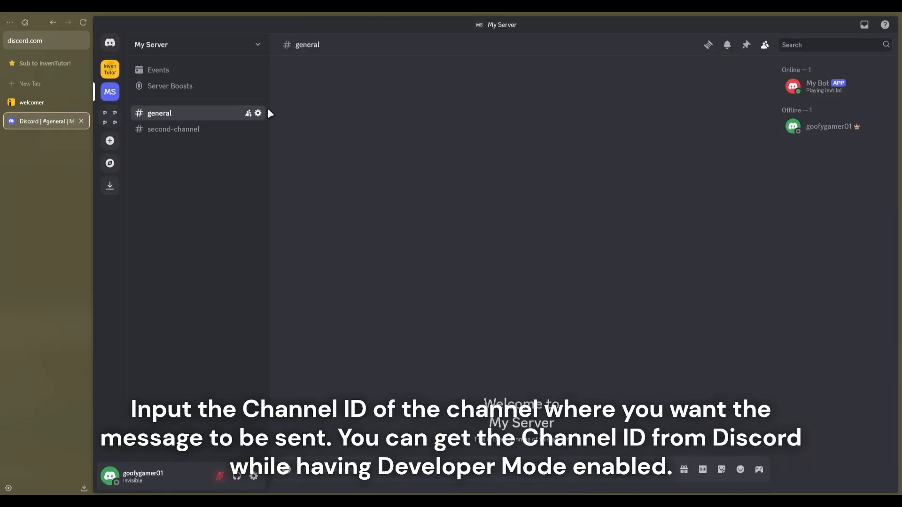
Copy the general channel's ID from Discord and paste it as the embed message block's Channel ID in inventor.gg
right_click(174, 118)
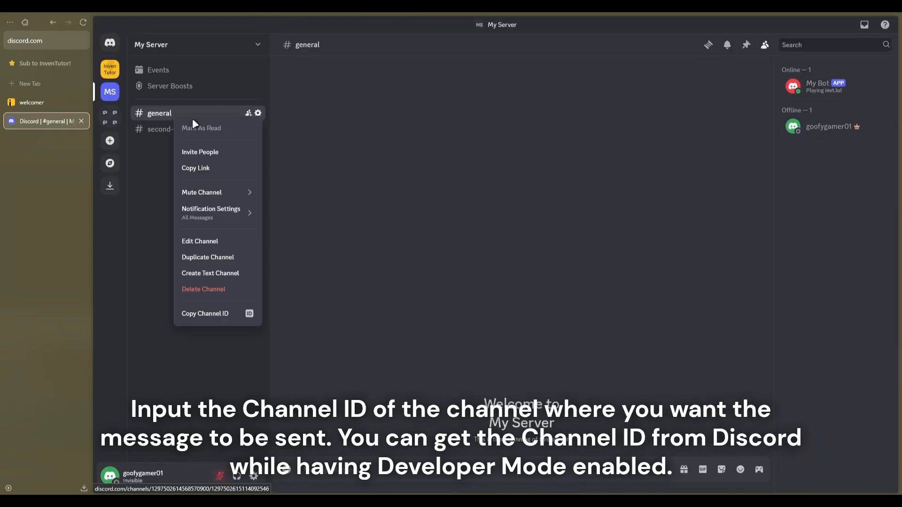
left_click(206, 314)
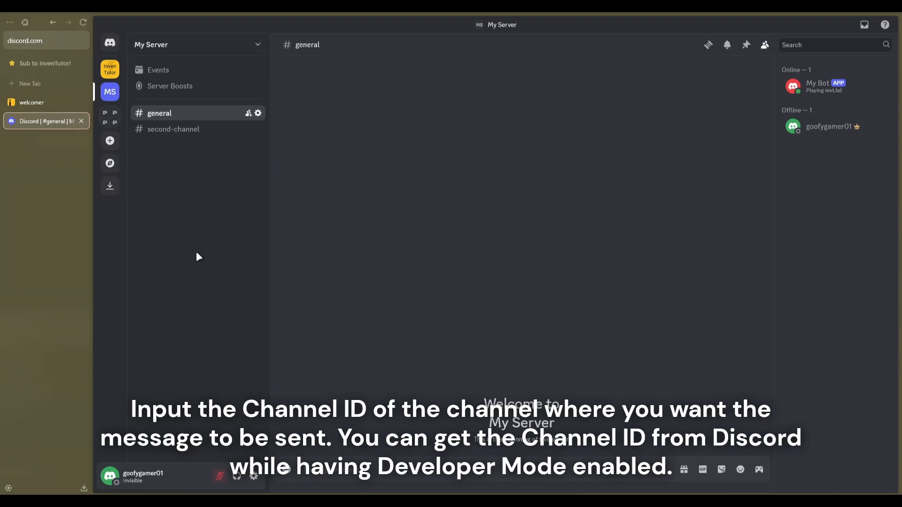
left_click(37, 104)
left_click(466, 99)
key("ctrl+v")
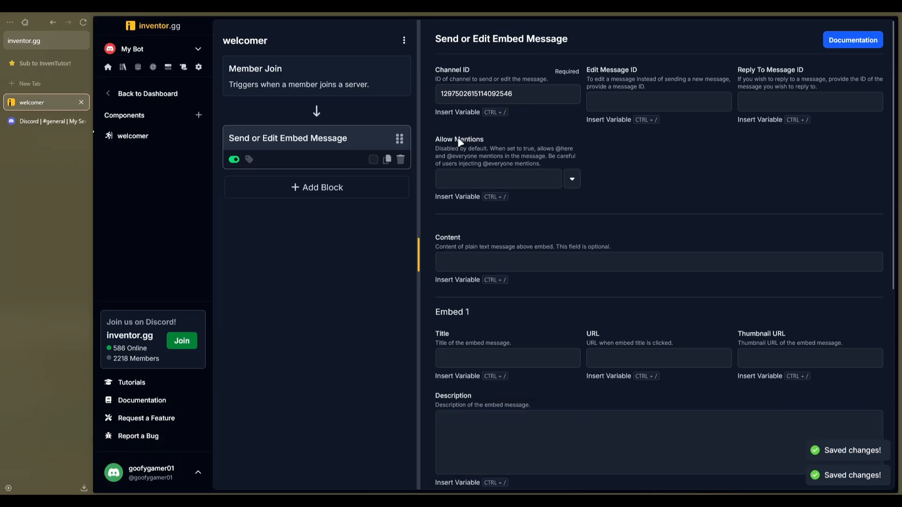
Set Allow Mentions to true for the embed message block
left_click_drag(436, 138, 486, 142)
left_click(486, 141)
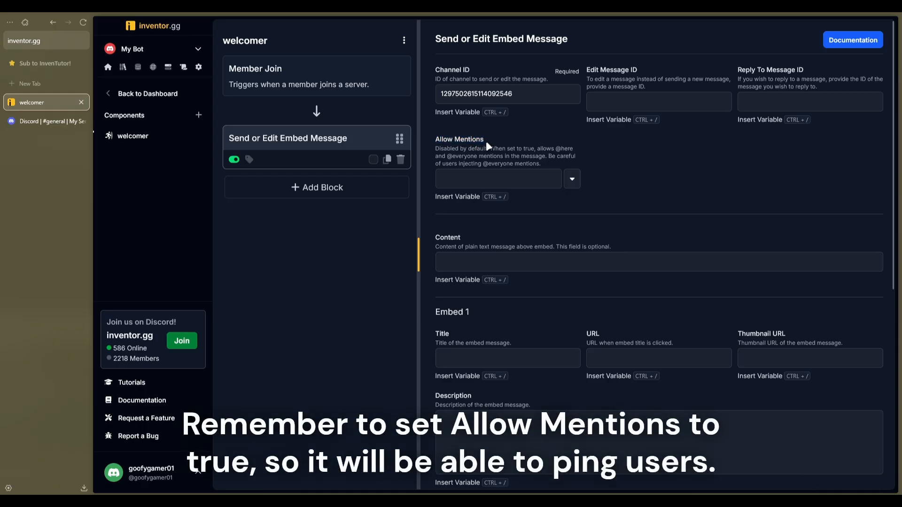
left_click(572, 180)
left_click(564, 197)
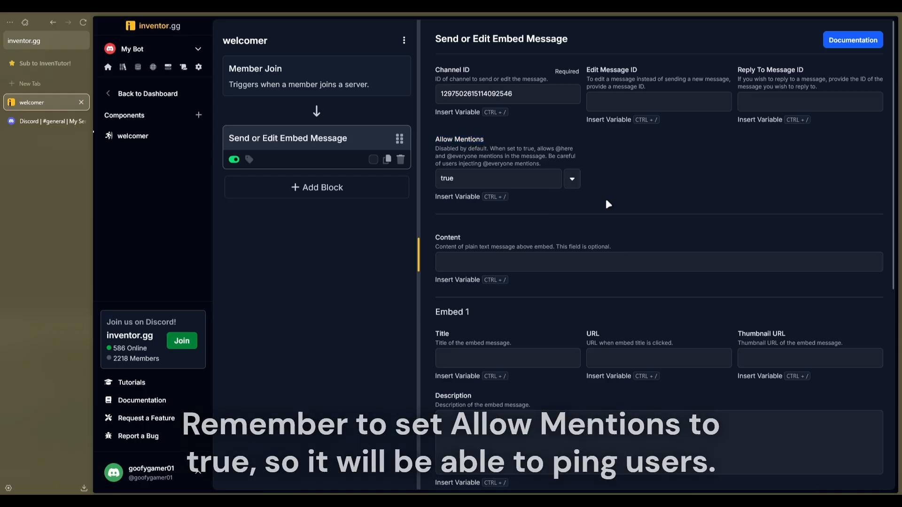
Set the title of Embed 1 to "Welcome to our server!"
scroll(606, 201, "down", 3)
left_click(546, 193)
type("Welco")
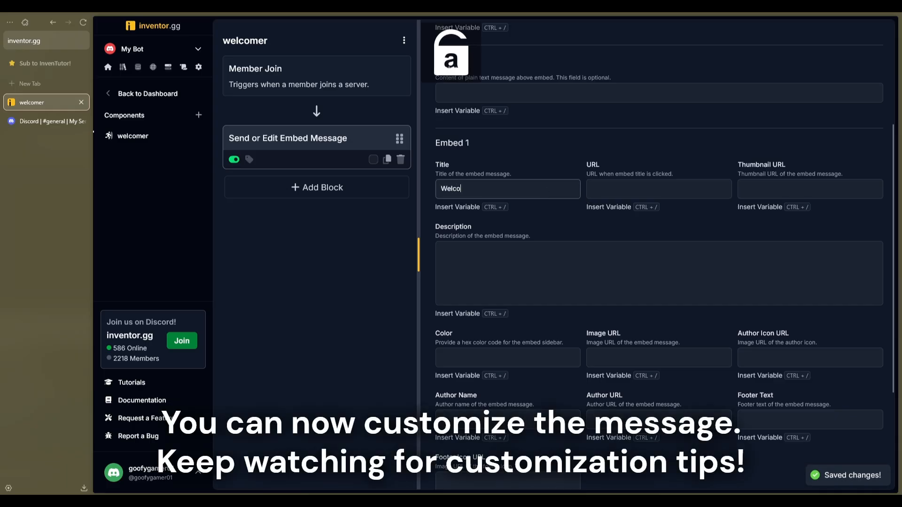
type("me to our server!")
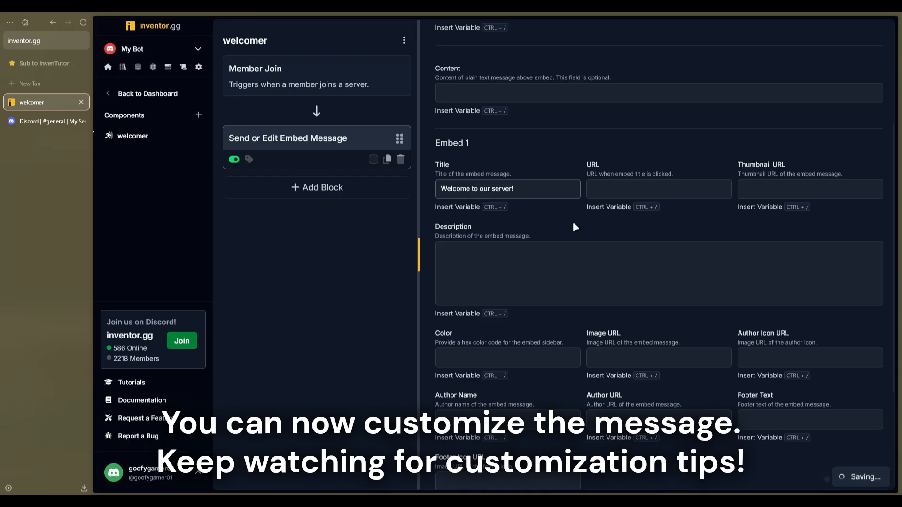
Start Embed 1's description with "Hello <@>!", inserting the Member Join trigger's User ID variable inside the mention
left_click(564, 259)
type("He")
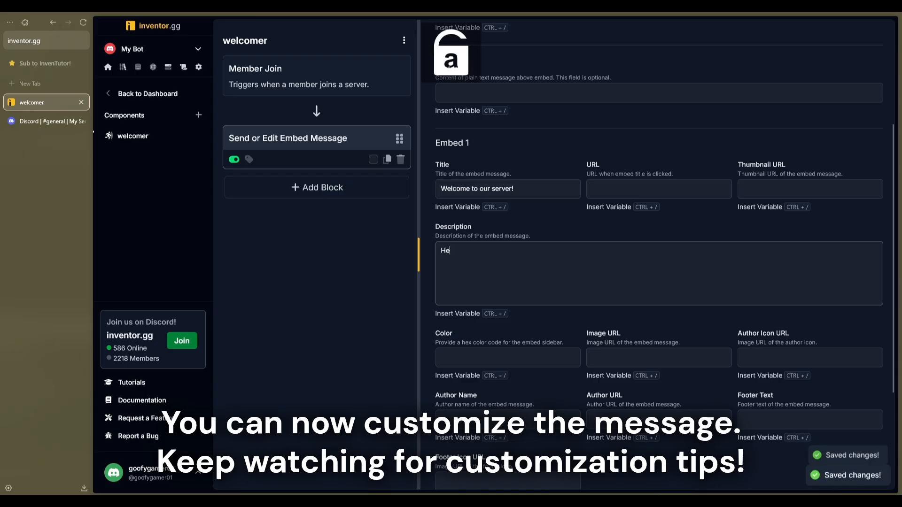
type("llo <@")
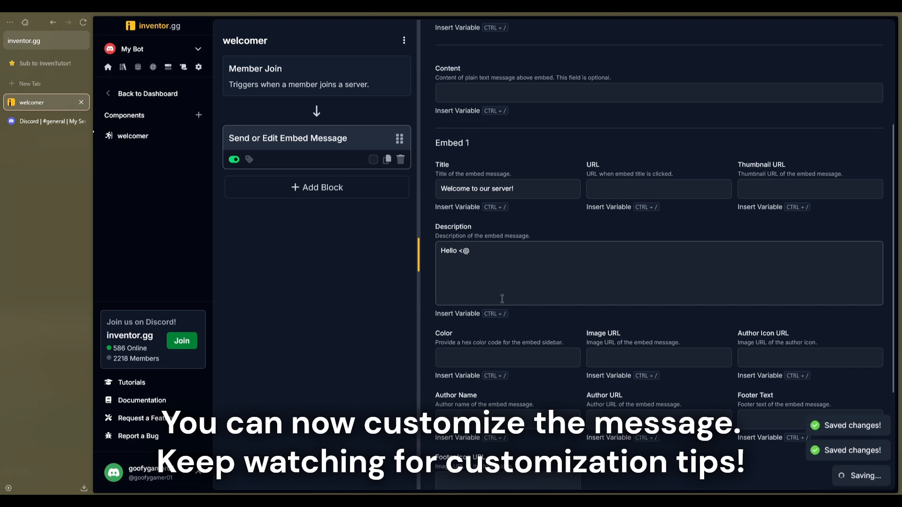
key("ctrl+slash")
left_click(383, 96)
left_click(528, 93)
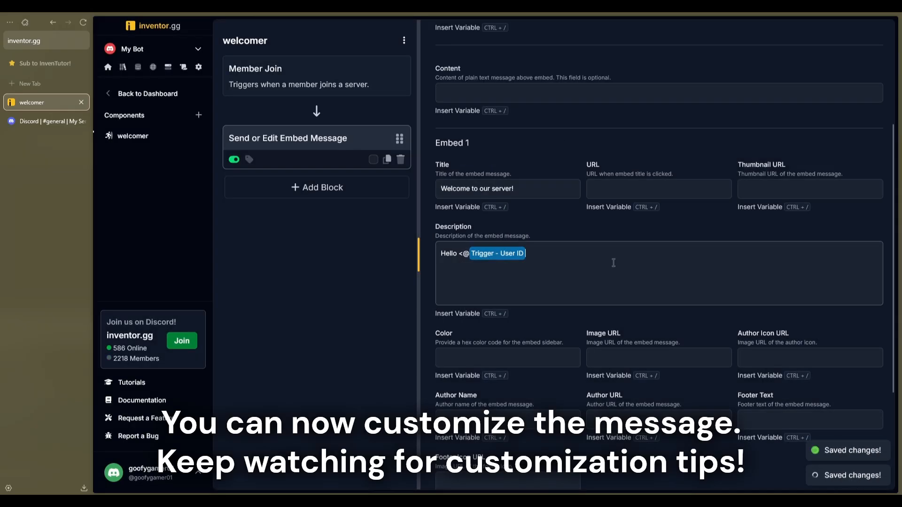
type("!")
Add the line "Thank you for joining our server!" below the greeting in the description, separated by a blank line
key("Return")
type("Thank you for joining our se")
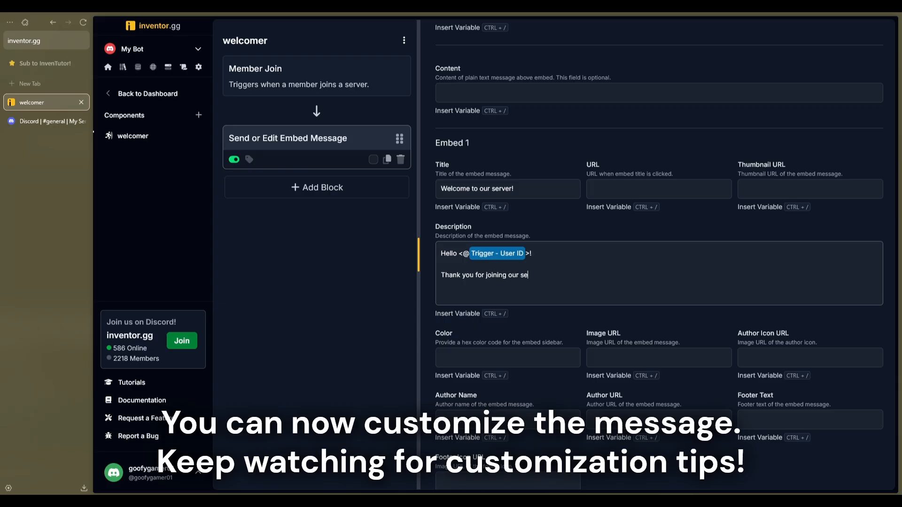
End the description with the separate line "Please read our rules before chatting."
key("Return")
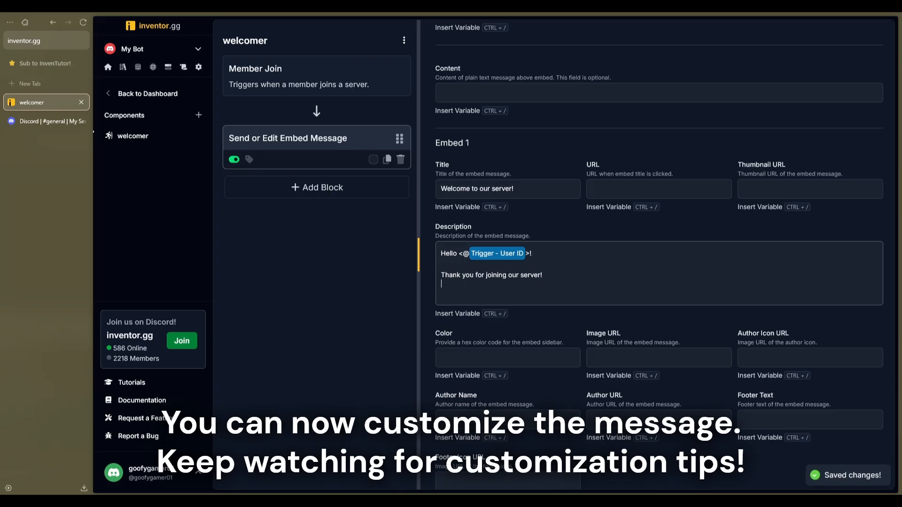
type("Rea")
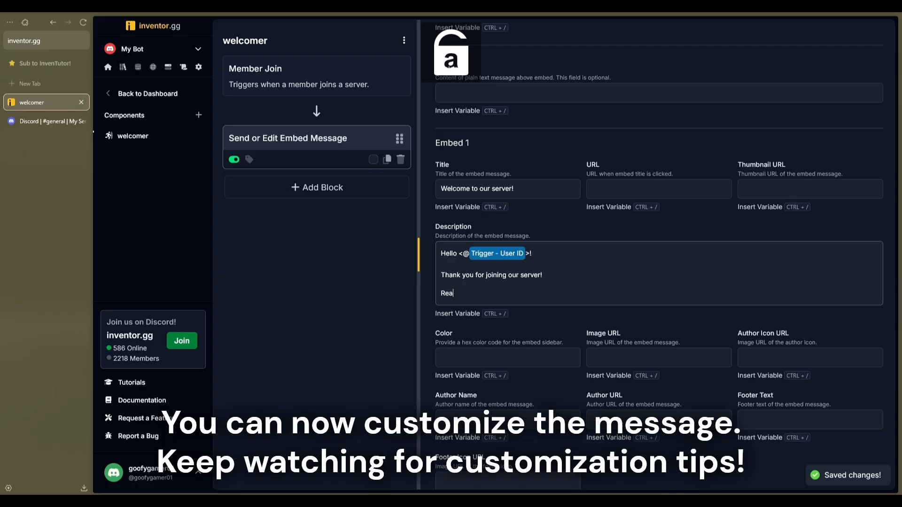
type("d")
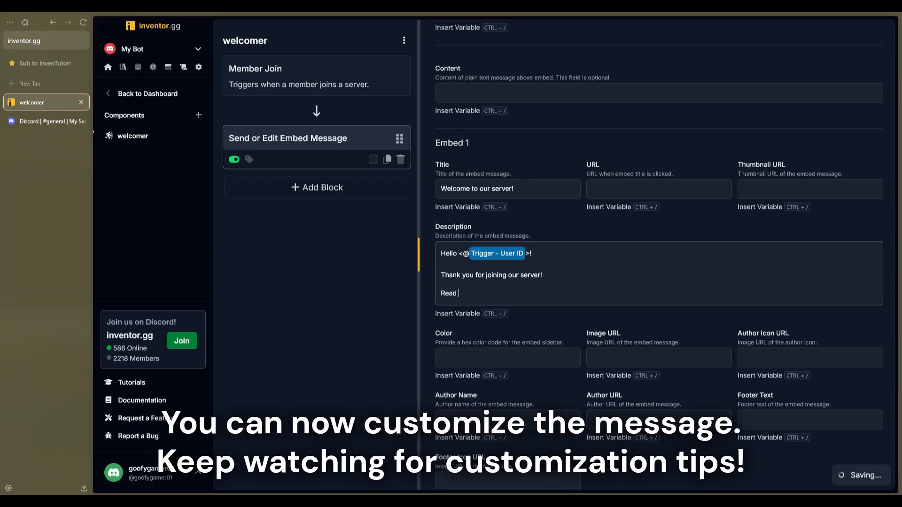
key("BackSpace")
key("BackSpace")
type("Pl")
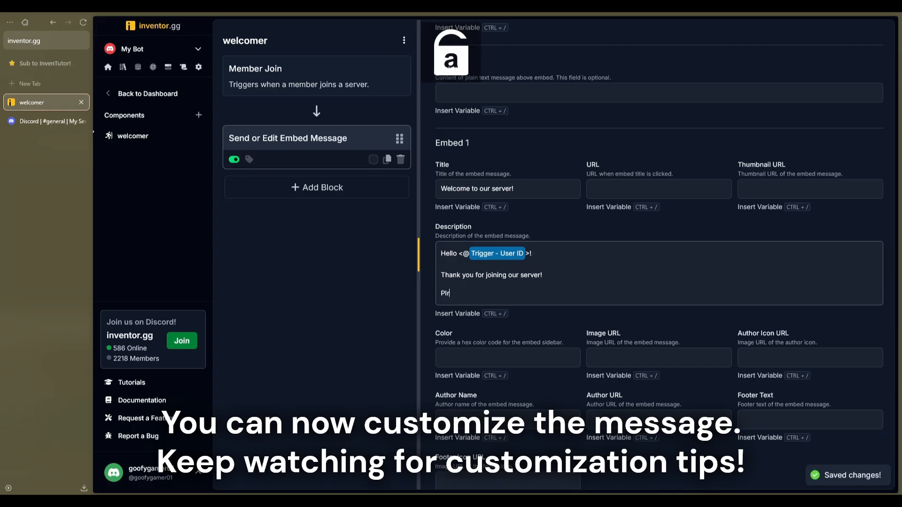
type("ea")
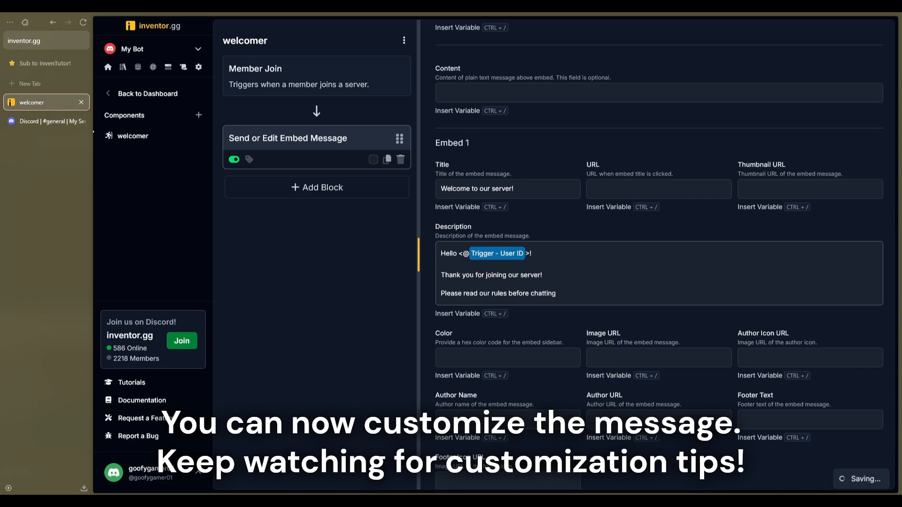
left_click(625, 308)
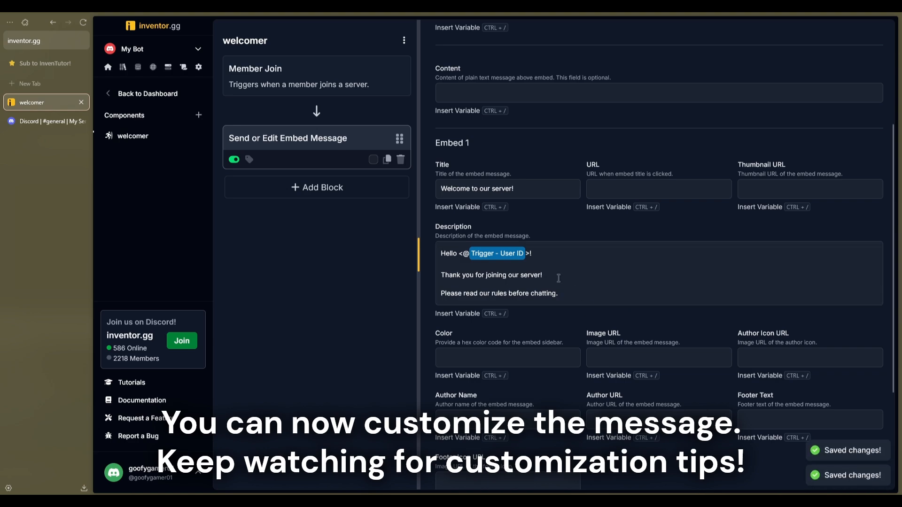
Set the Color of Embed 1 to fdbd24
scroll(562, 317, "down", 3)
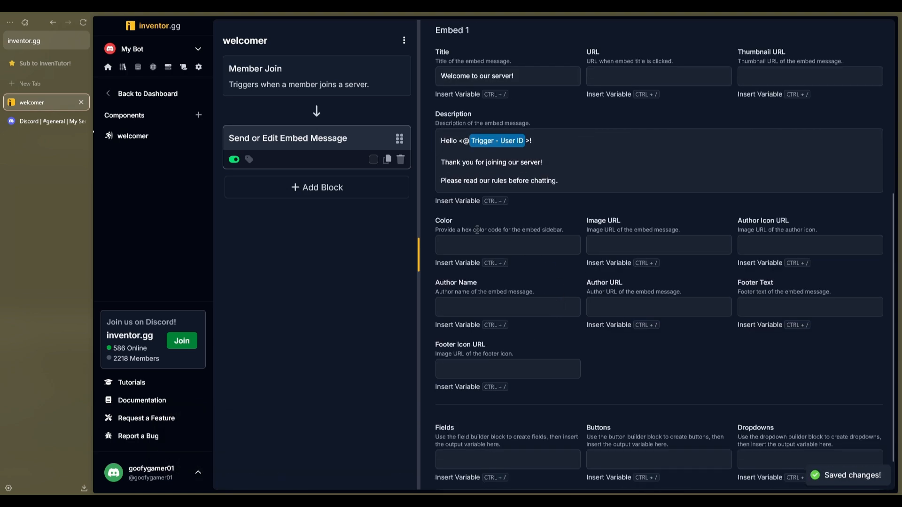
left_click(489, 246)
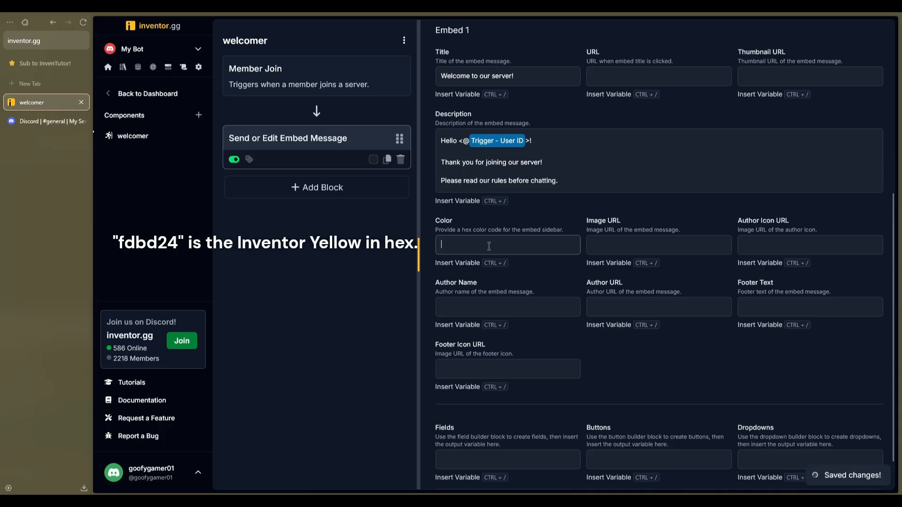
type("fd")
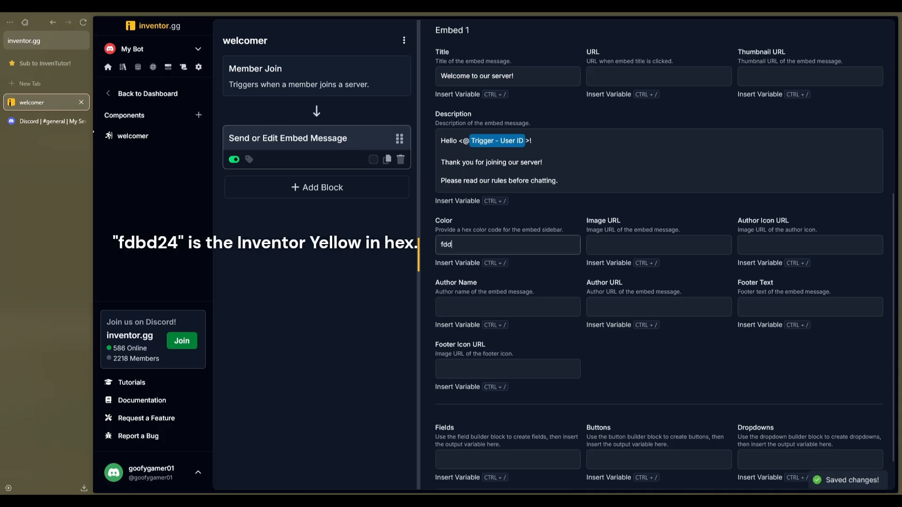
type("bd24")
left_click(501, 277)
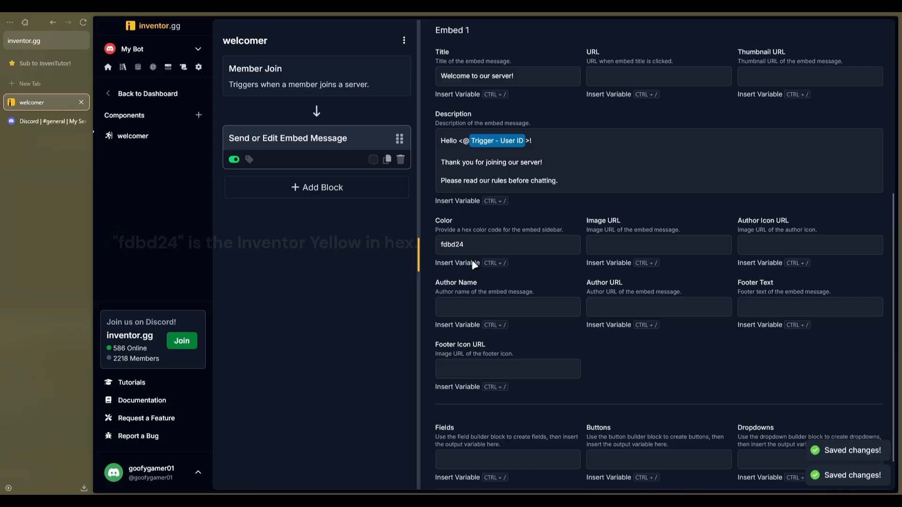
Search Google for "cat image" in a new tab, dismiss the translation offer and show the image results
scroll(632, 328, "up", 2)
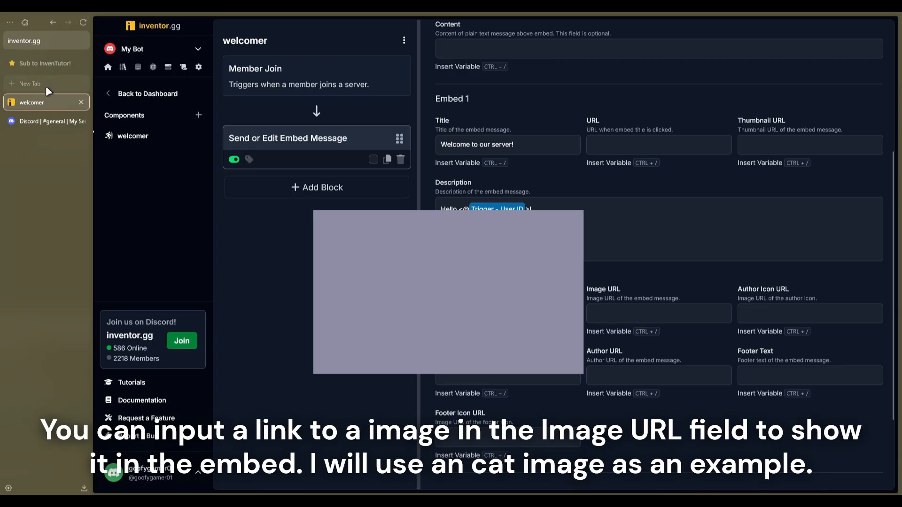
left_click(46, 86)
type("cat image")
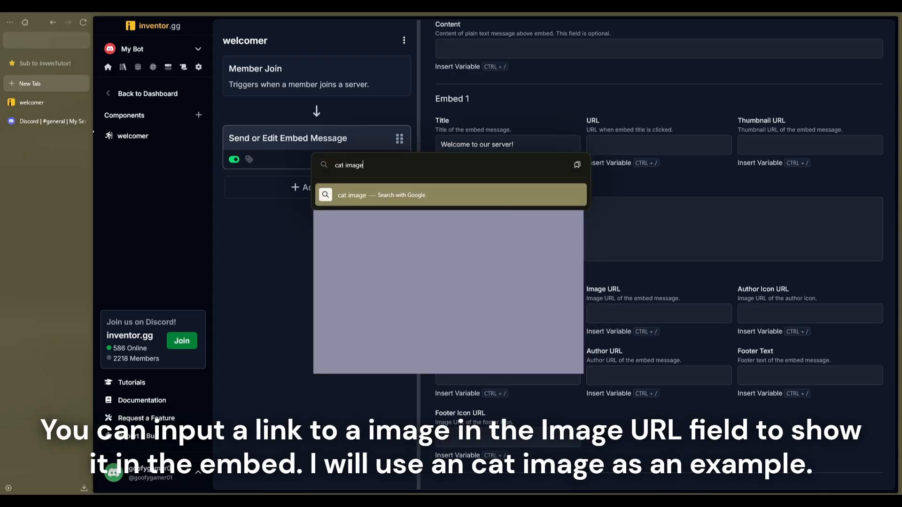
key("Return")
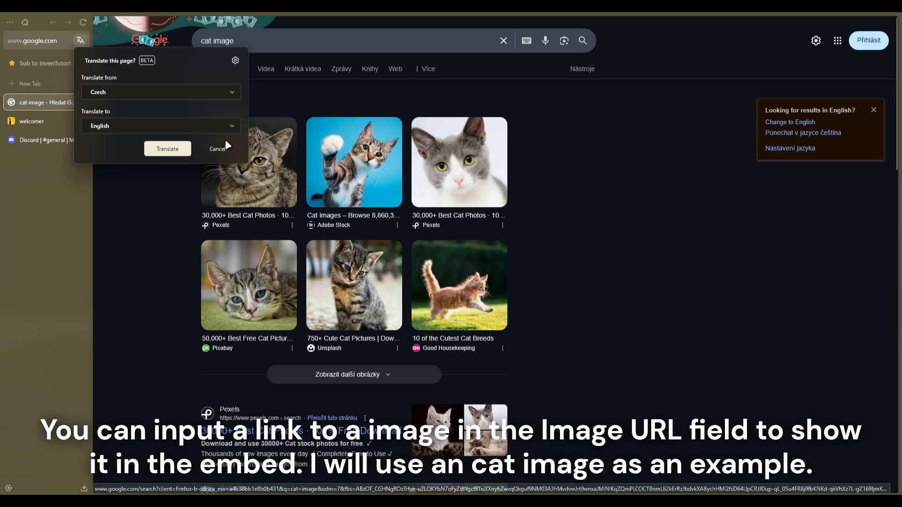
left_click(217, 149)
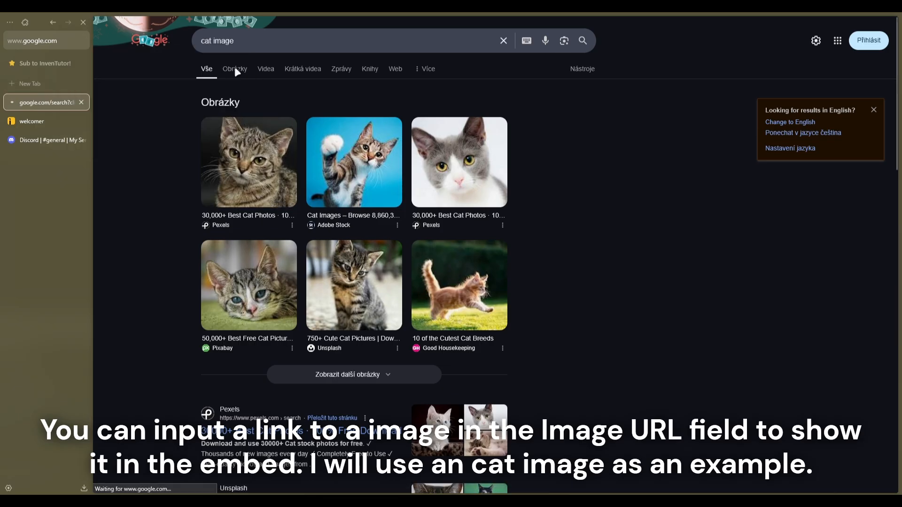
left_click(235, 68)
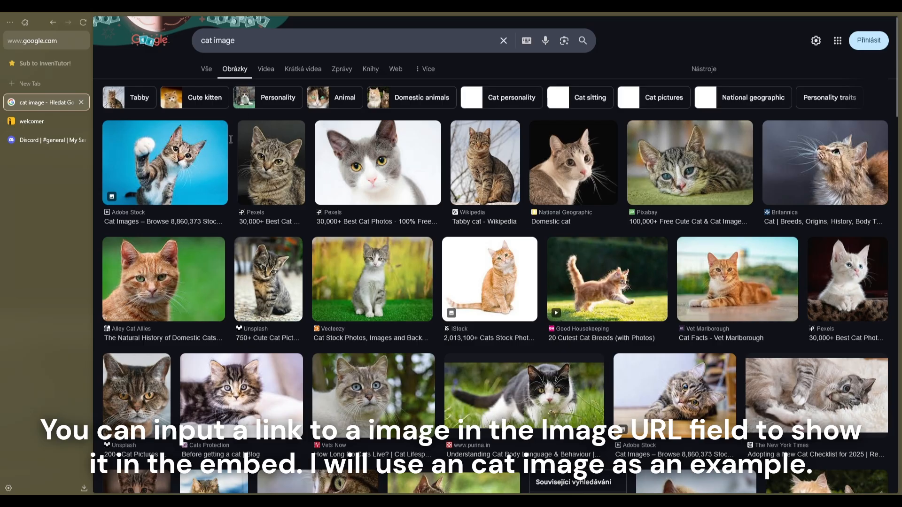
Copy the image link of the Adobe Stock cat on a blue background and paste it as Embed 1's Image URL in inventor.gg
left_click(189, 168)
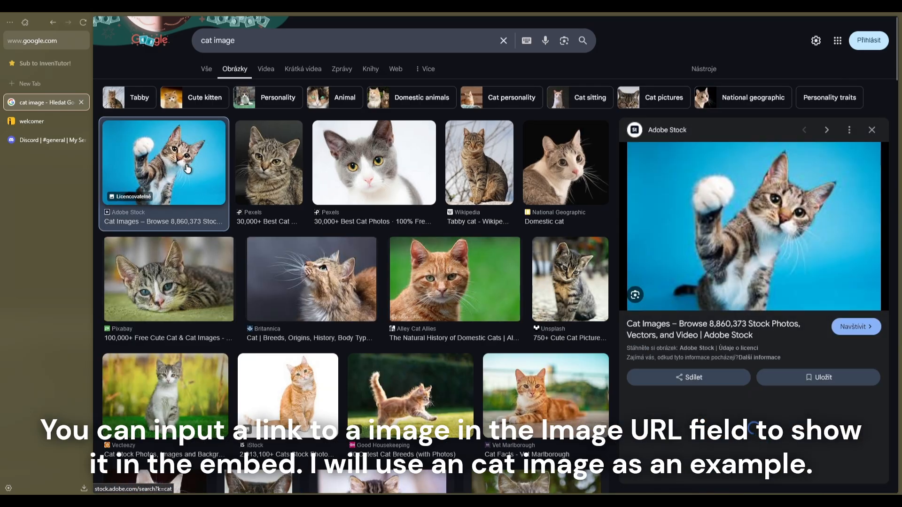
right_click(763, 256)
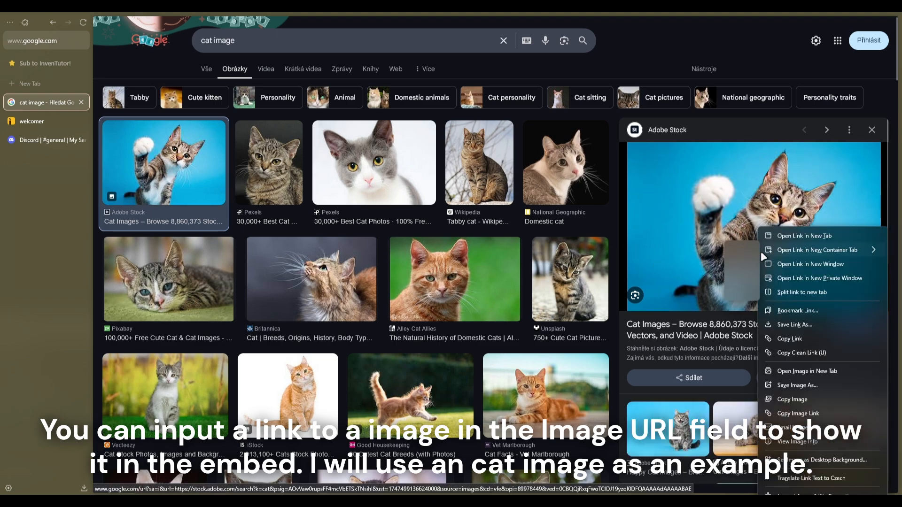
left_click(799, 414)
left_click(43, 122)
left_click(682, 313)
key("ctrl+v")
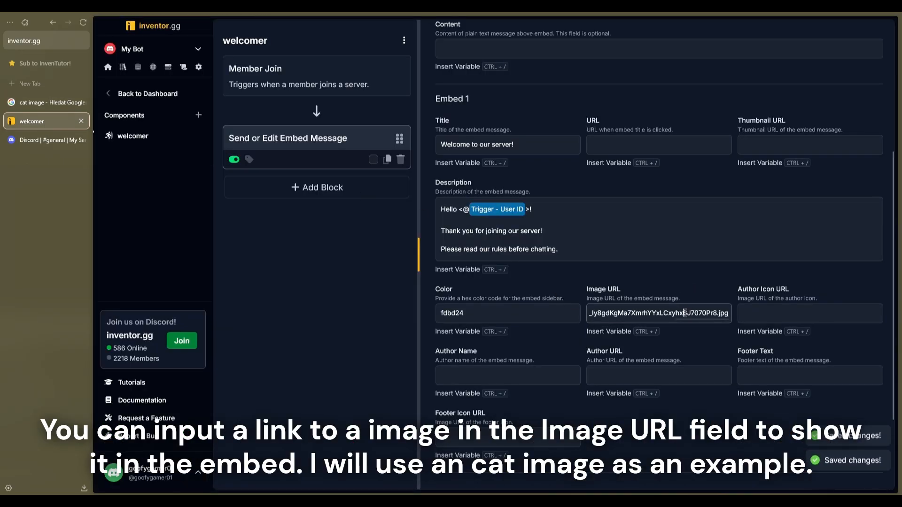
Switch to Discord and copy the invite link of My Server
scroll(630, 333, "up", 5)
scroll(630, 333, "up", 1)
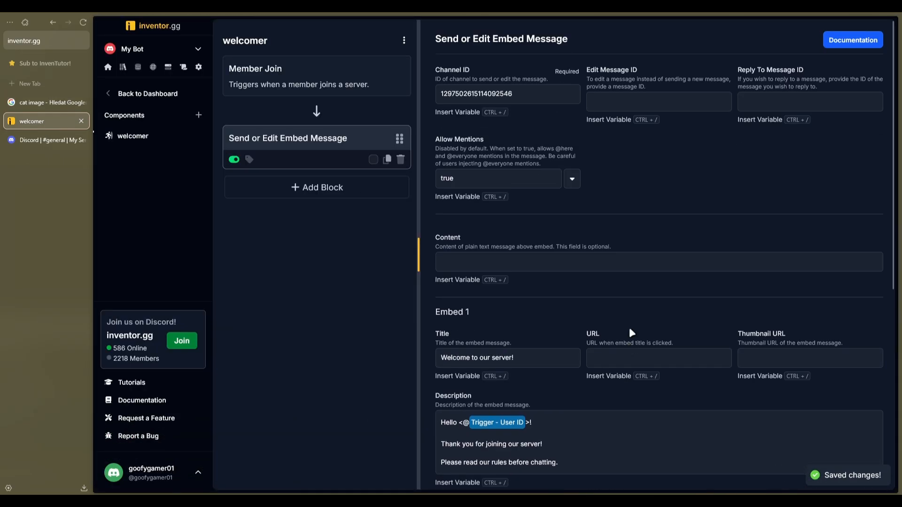
left_click(49, 145)
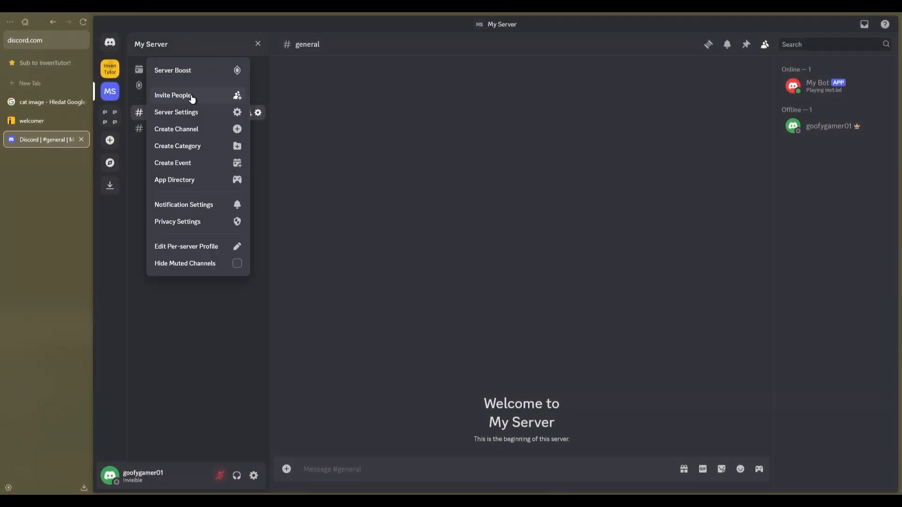
left_click(191, 94)
left_click(567, 319)
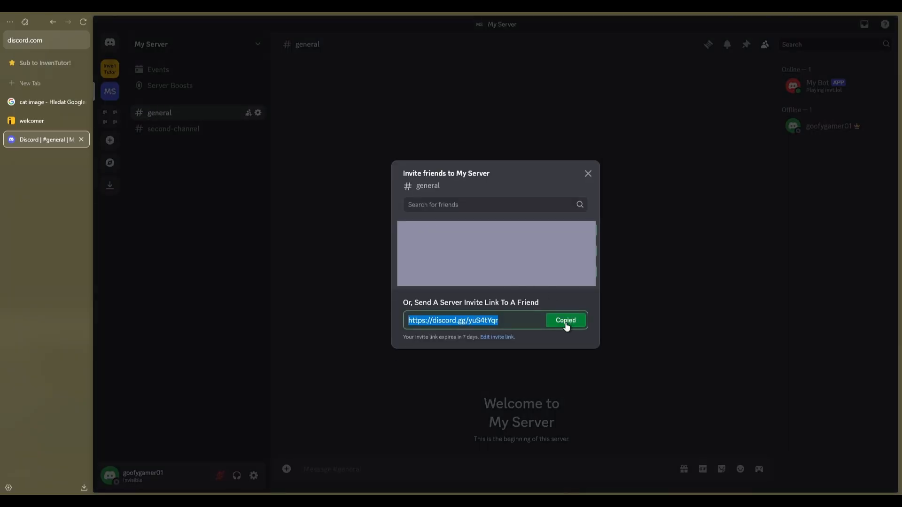
left_click(681, 332)
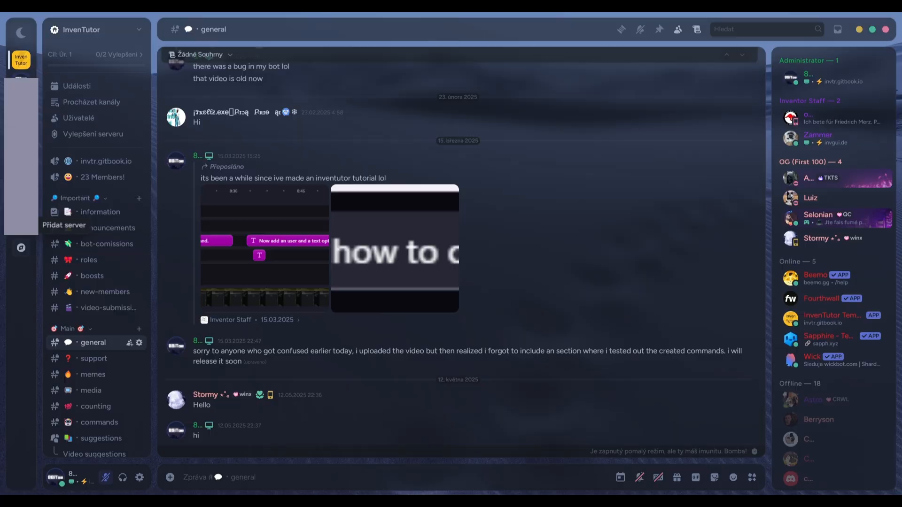
Join My Server from the second Discord account using the copied invite link
left_click(39, 229)
left_click(406, 221)
key("ctrl+v")
left_click(504, 350)
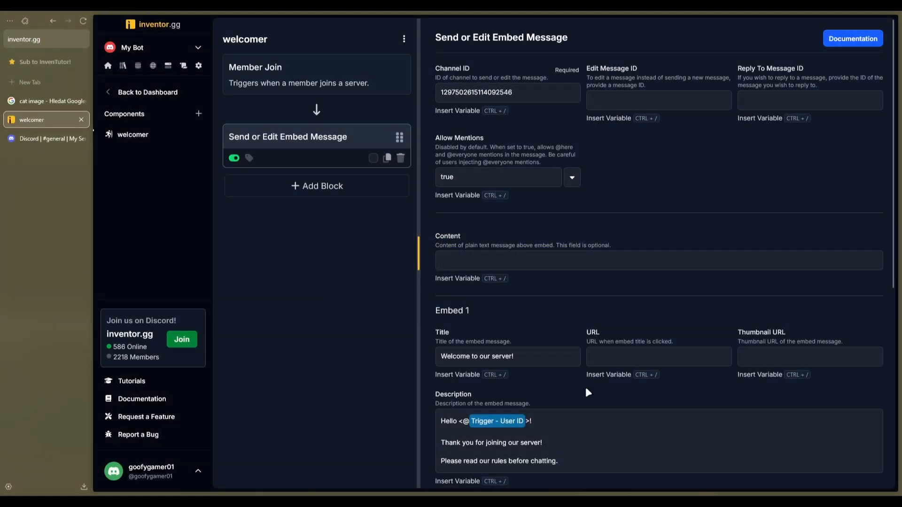
Return to inventor.gg and add a Get Server Member block above the Send or Edit Embed Message block
scroll(586, 398, "down", 3)
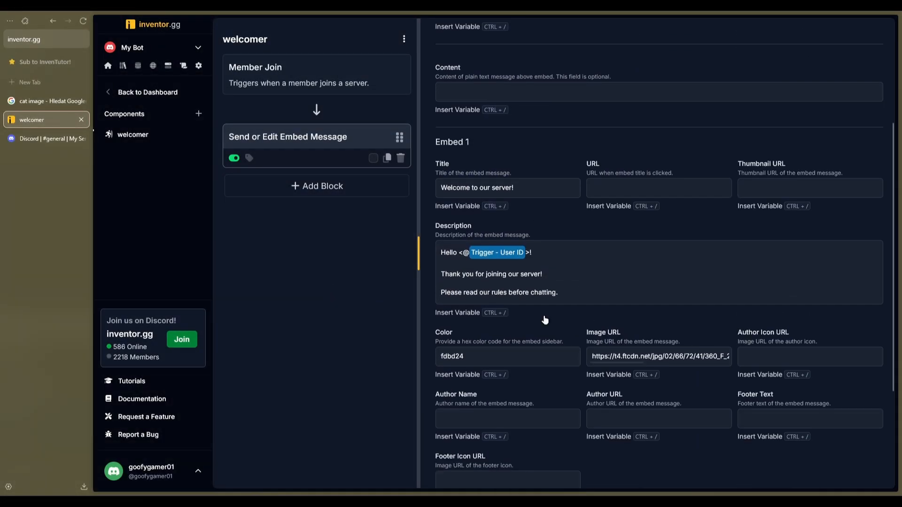
left_click(317, 188)
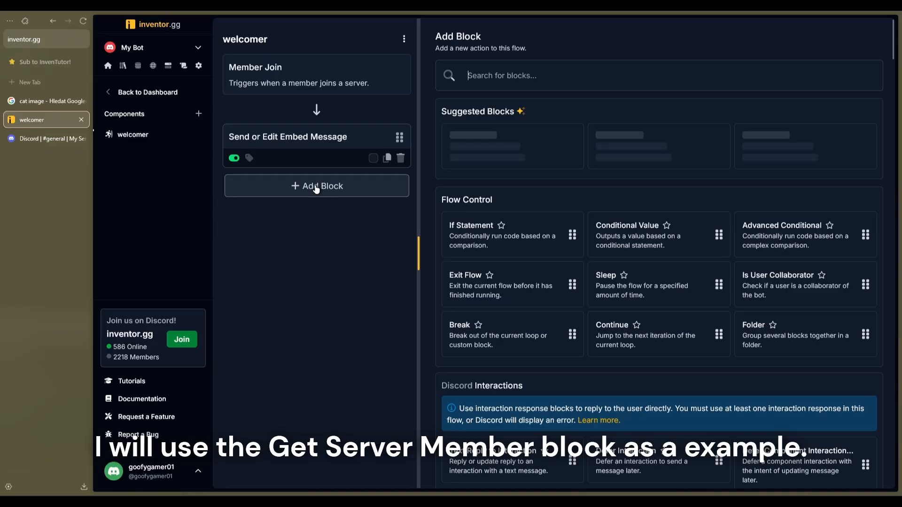
type("get server meme")
key("BackSpace")
left_click_drag(453, 140, 306, 127)
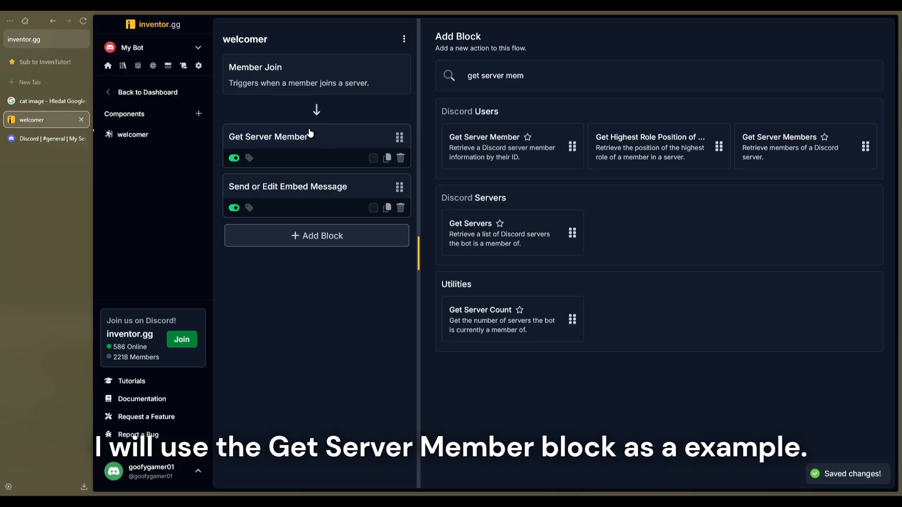
Fill the Get Server Member block's Server ID and User ID with the Member Join trigger's Server ID and User ID variables
left_click(309, 139)
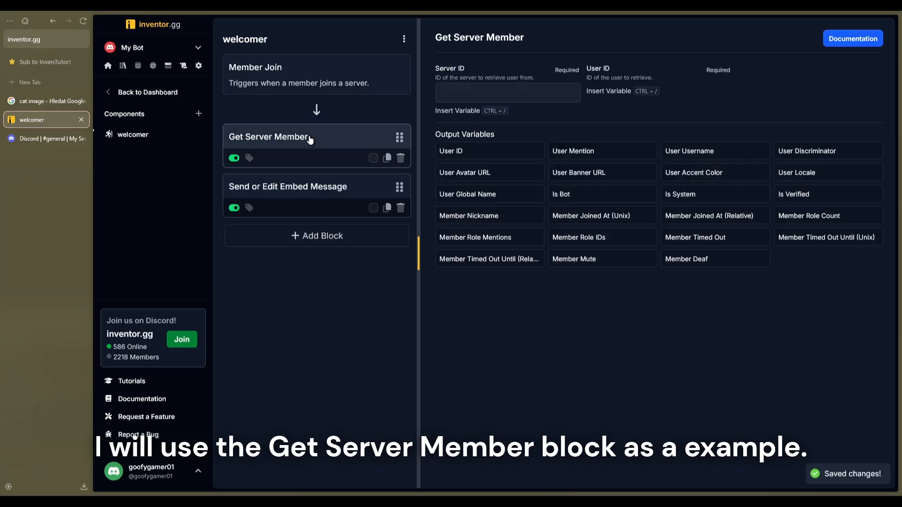
left_click(460, 111)
left_click(378, 97)
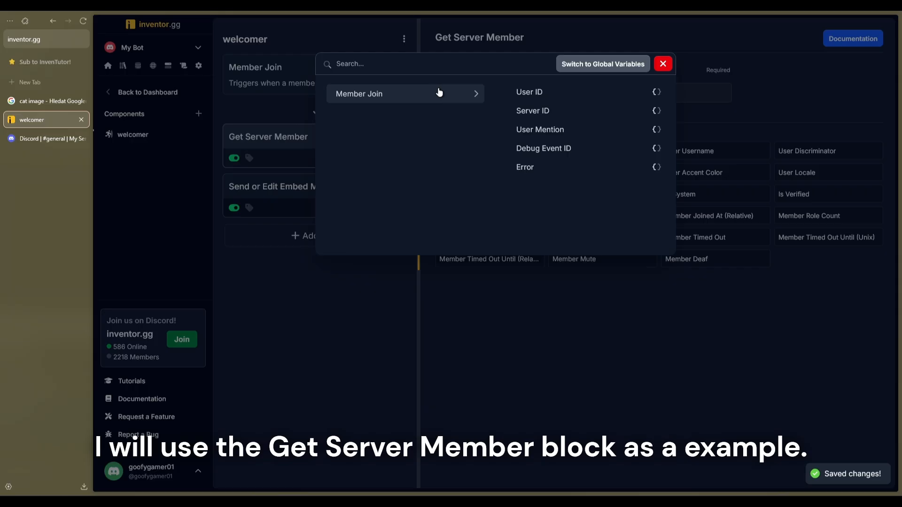
left_click(544, 113)
left_click(609, 112)
left_click(386, 96)
left_click(529, 94)
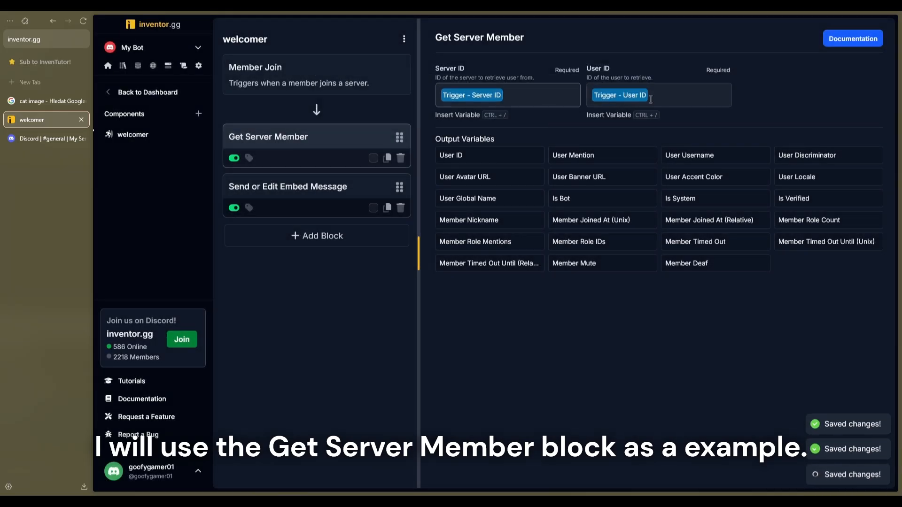
Replace the mention in the Send or Edit Embed Message block's Description with the Get Server Member - User Mention variable
left_click(305, 207)
scroll(531, 317, "down", 3)
left_click_drag(530, 252, 475, 255)
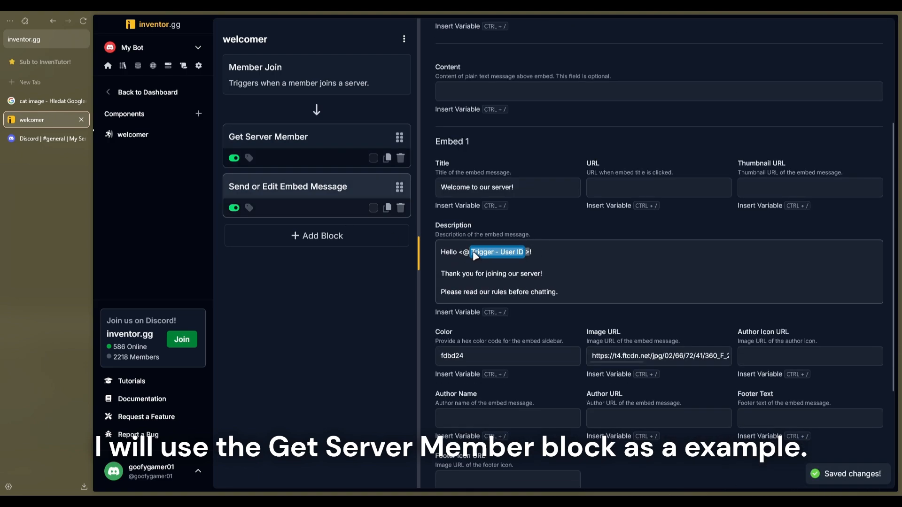
key("BackSpace")
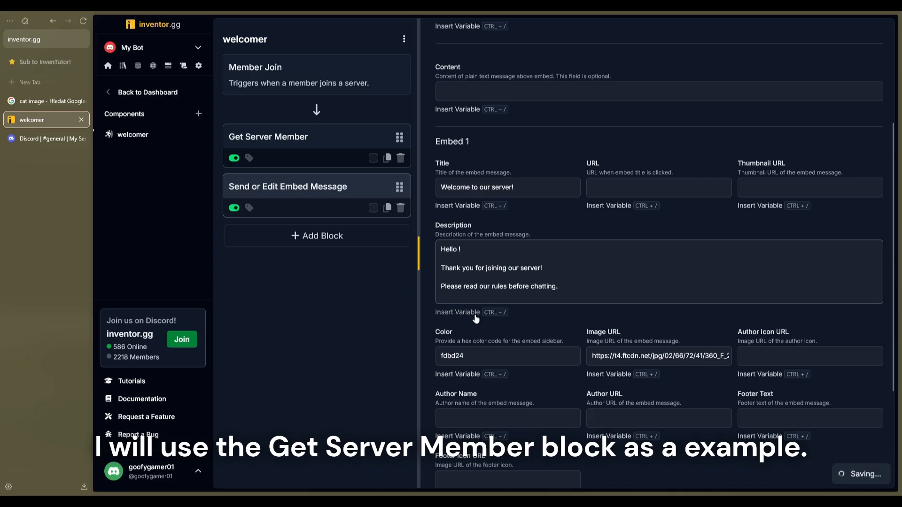
key("ctrl+slash")
left_click(371, 114)
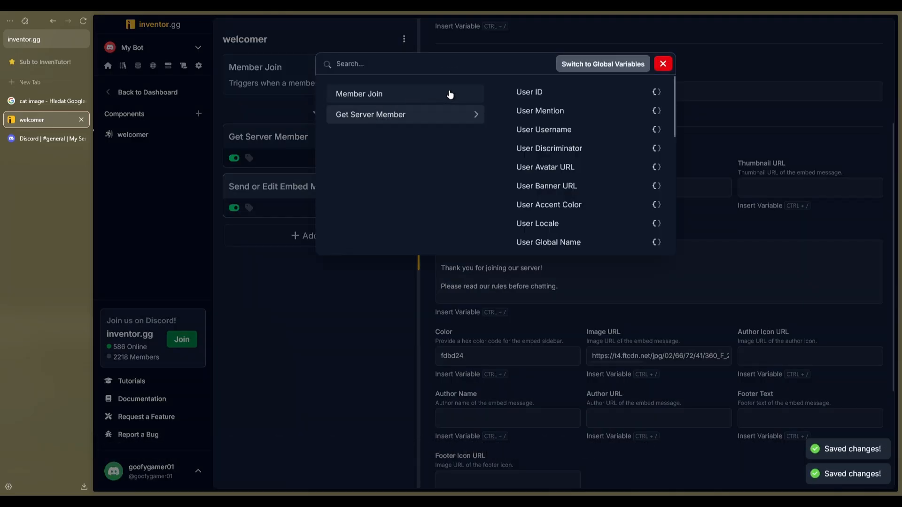
left_click(560, 115)
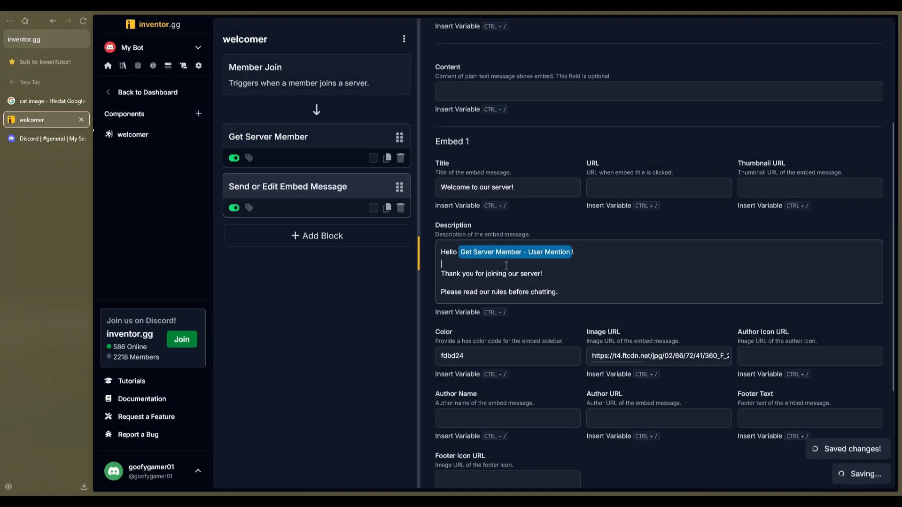
Replace the embed's Image URL with the Get Server Member - User Avatar URL variable
scroll(496, 275, "down", 1)
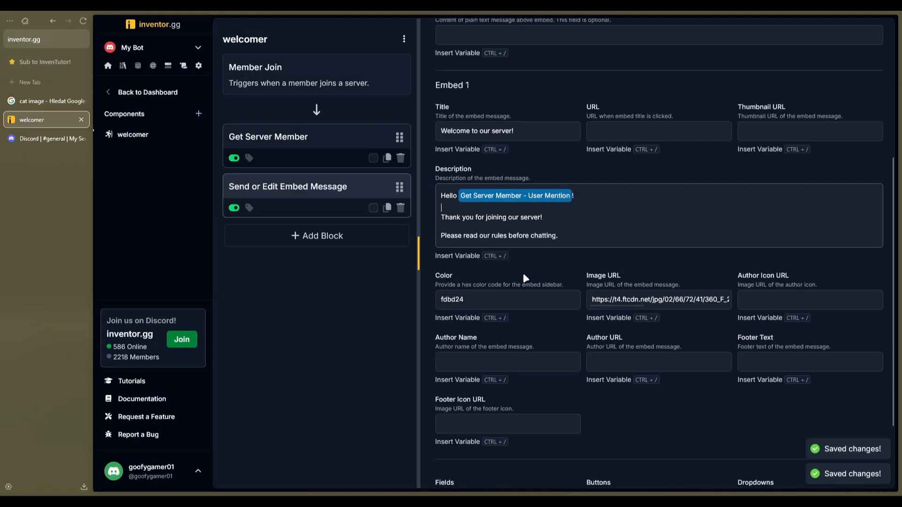
left_click(646, 299)
key("ctrl+a")
key("BackSpace")
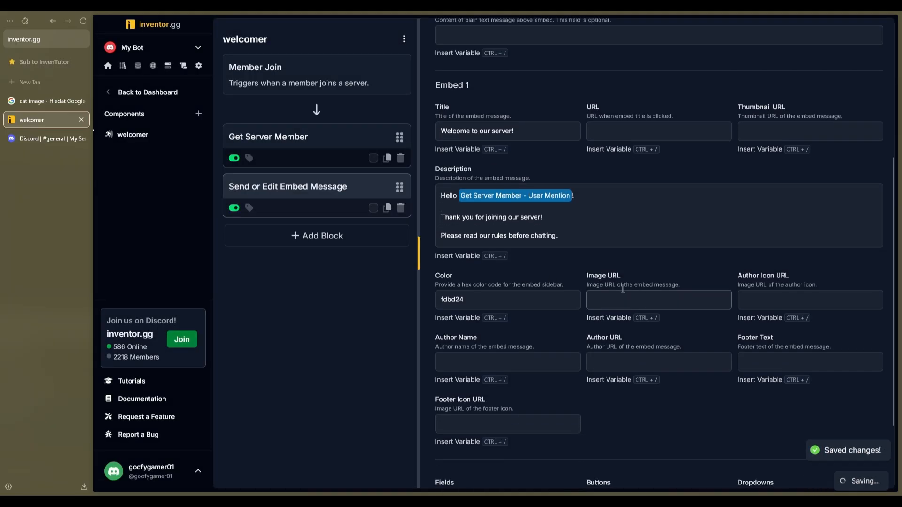
left_click(620, 320)
left_click(619, 320)
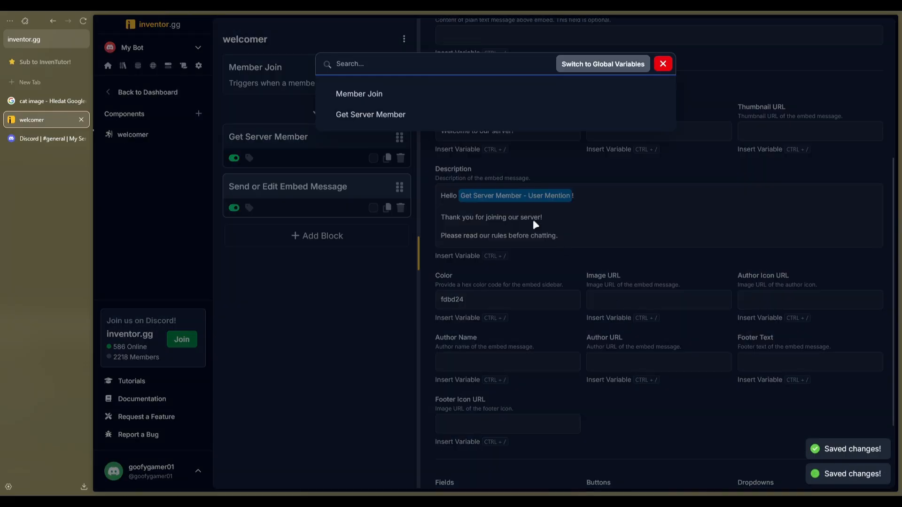
left_click(390, 115)
scroll(574, 170, "down", 1)
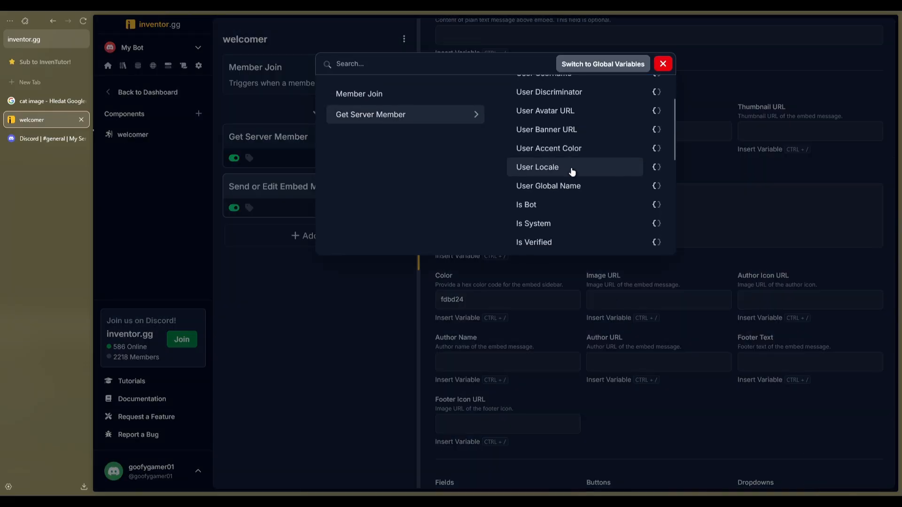
left_click(562, 112)
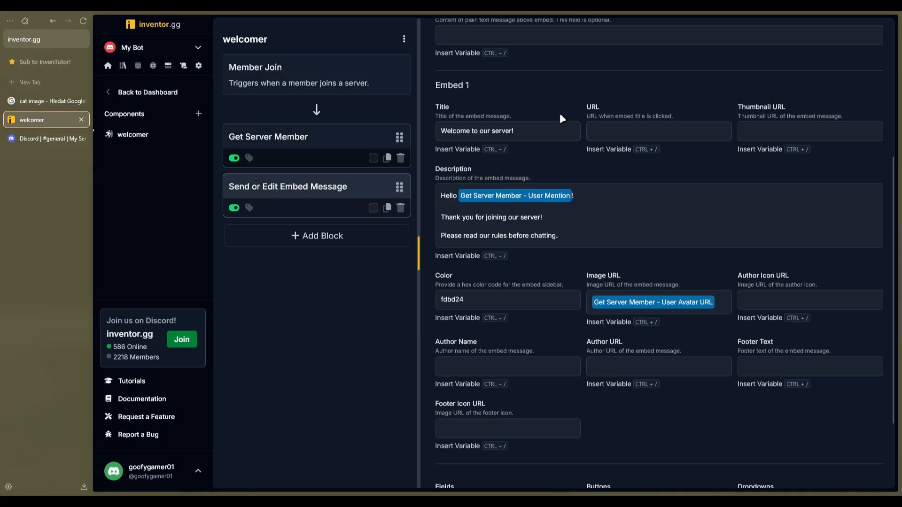
scroll(667, 299, "up", 5)
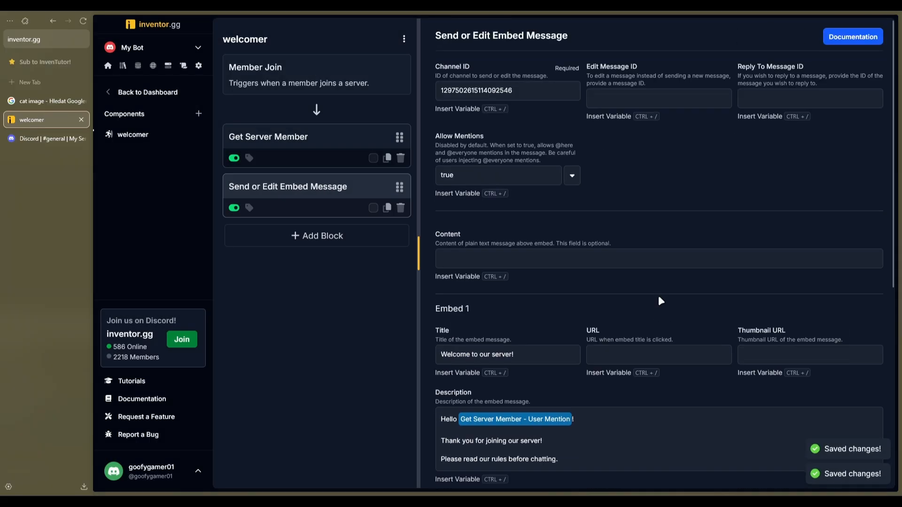
Switch to Discord and copy the invite link of My Server
left_click(119, 470)
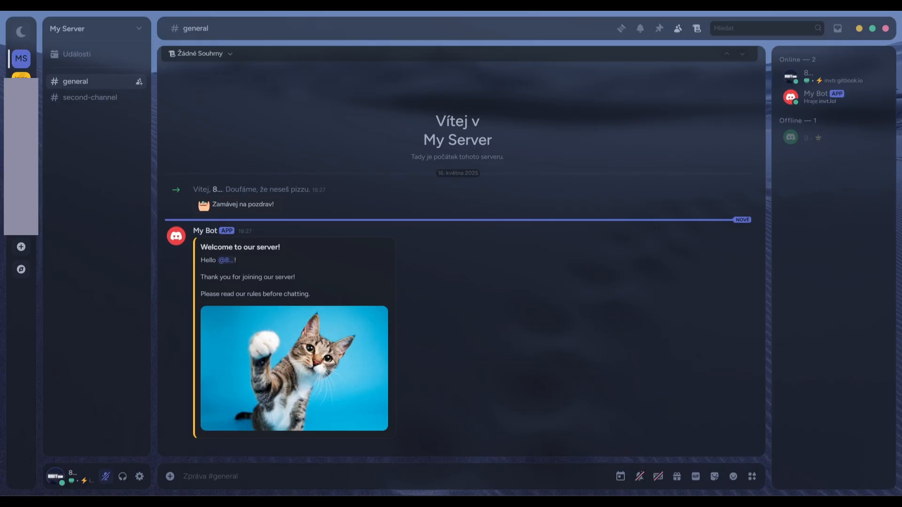
left_click(85, 31)
left_click(112, 81)
left_click(531, 336)
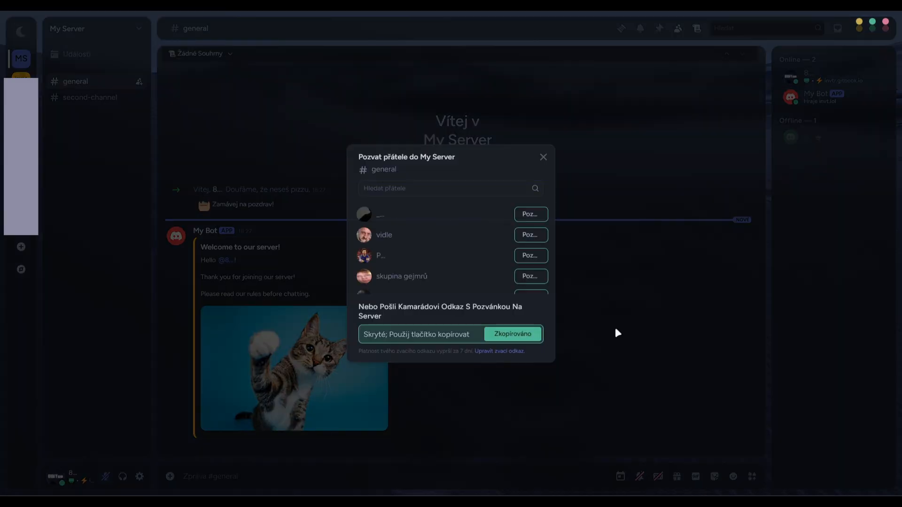
left_click(61, 71)
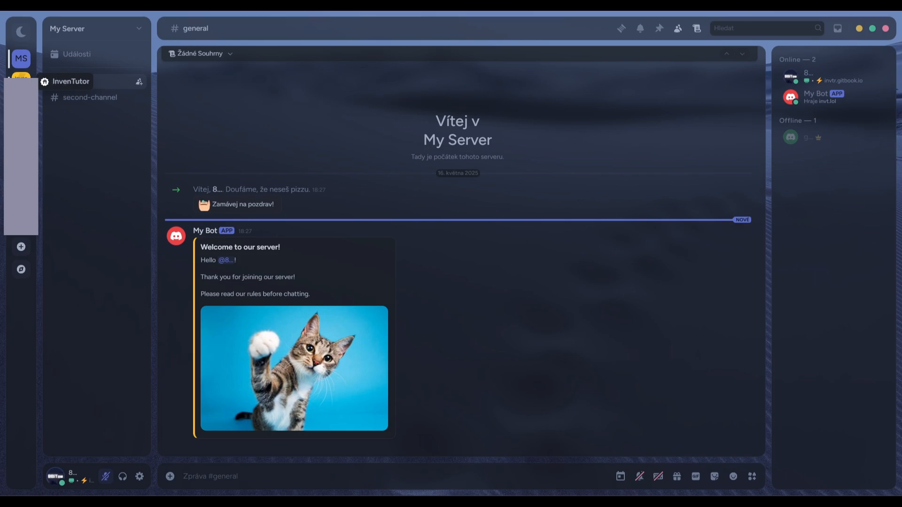
Open the InvenTutor server and leave My Server from the second Discord account
left_click(21, 76)
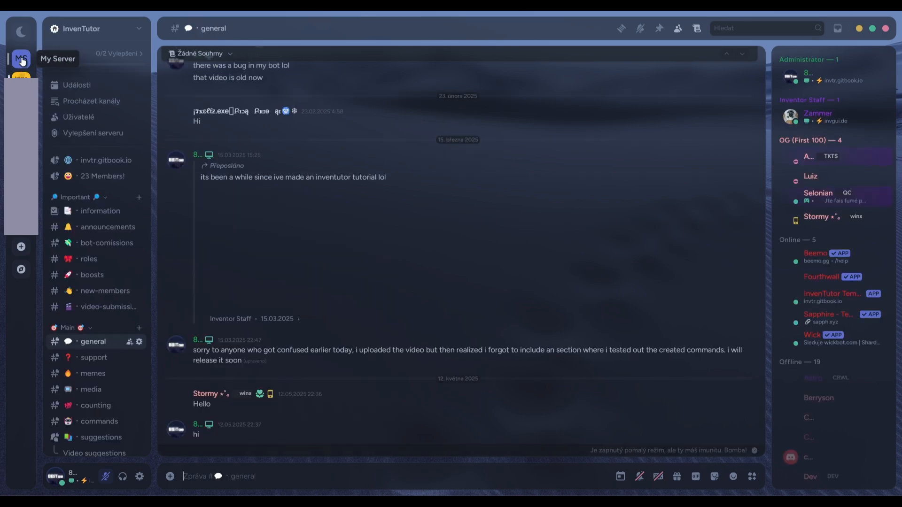
right_click(21, 75)
left_click(53, 282)
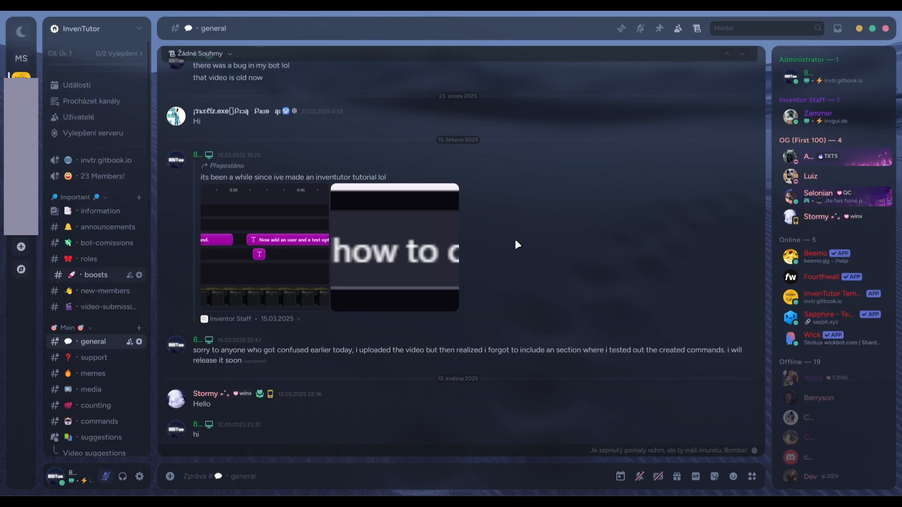
left_click(520, 287)
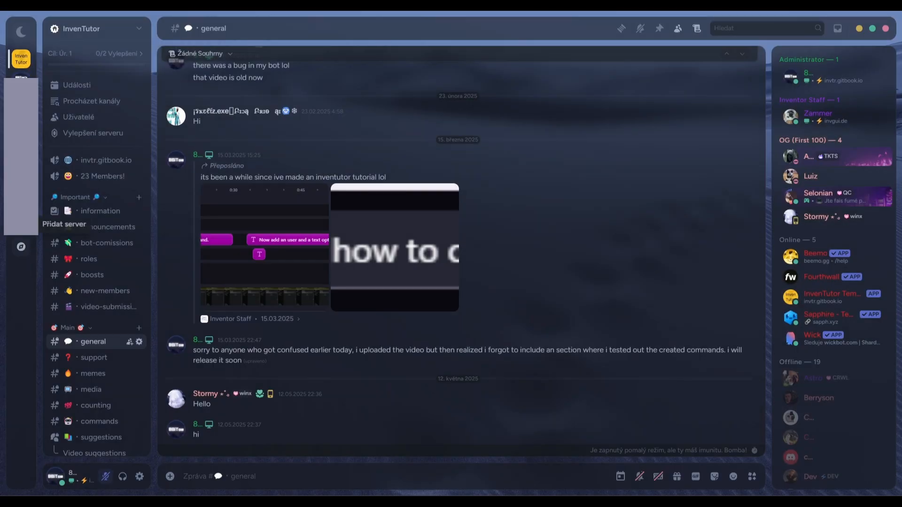
Rejoin My Server with the copied invite link to test the updated welcome embed
left_click(21, 224)
left_click(459, 368)
type("https://discord.gg/ruvBfR98")
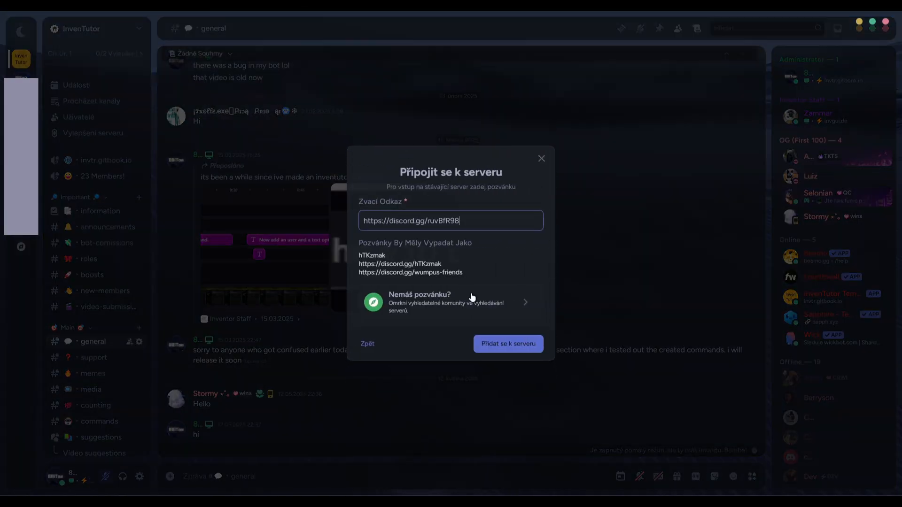
left_click(506, 346)
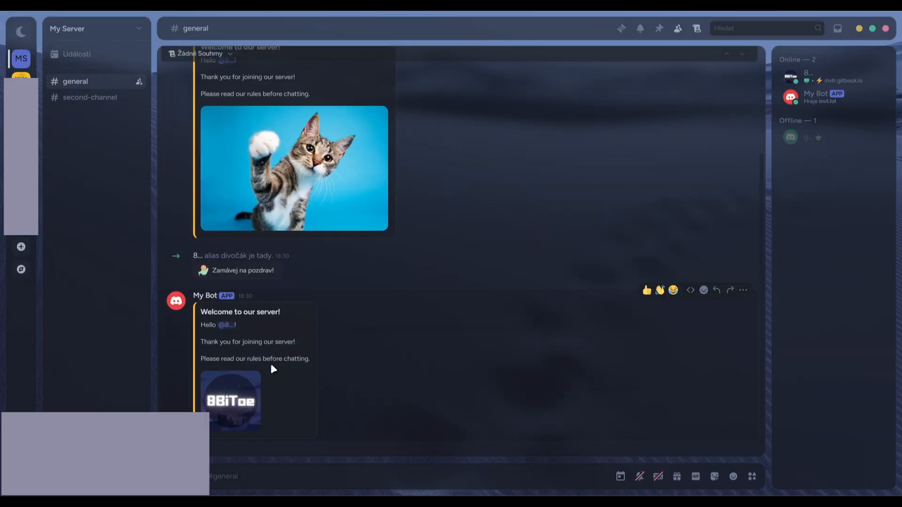
Return to inventor.gg and insert the Get Server Member - User Mention variable into the message's Content
key("alt+Tab")
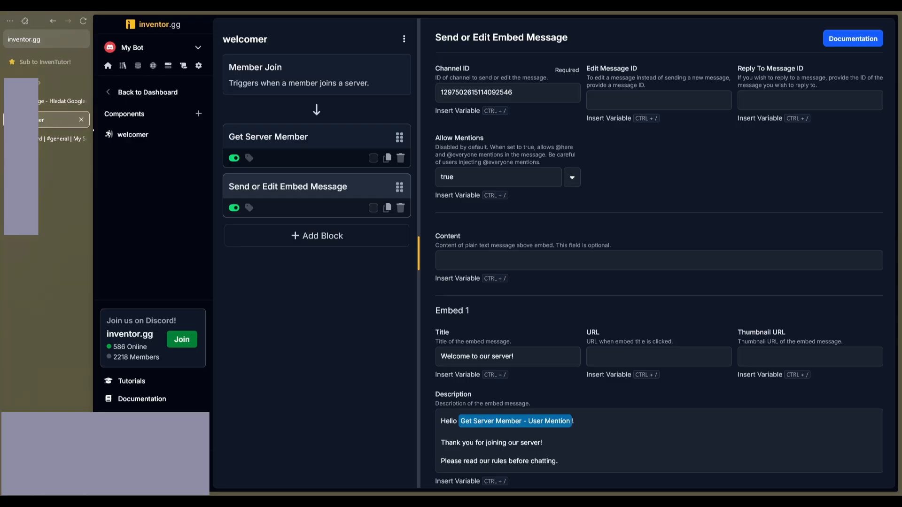
left_click(505, 257)
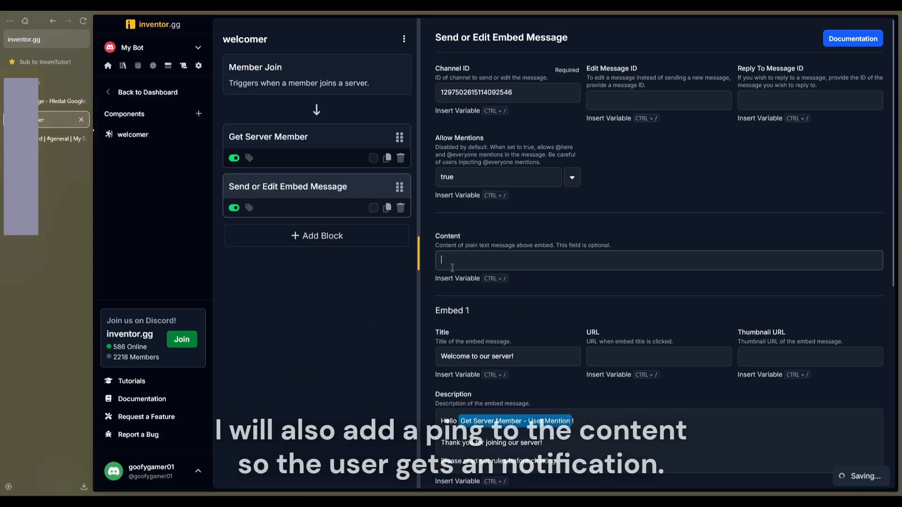
left_click(463, 279)
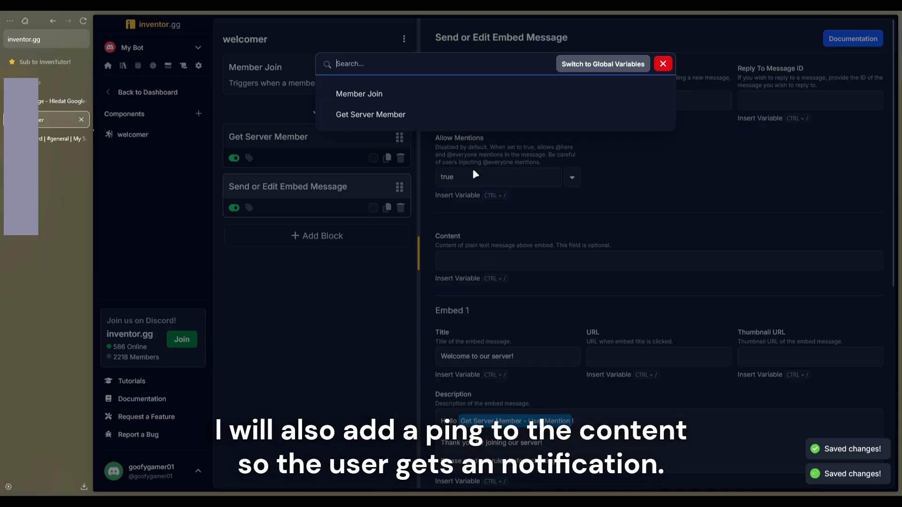
left_click(380, 118)
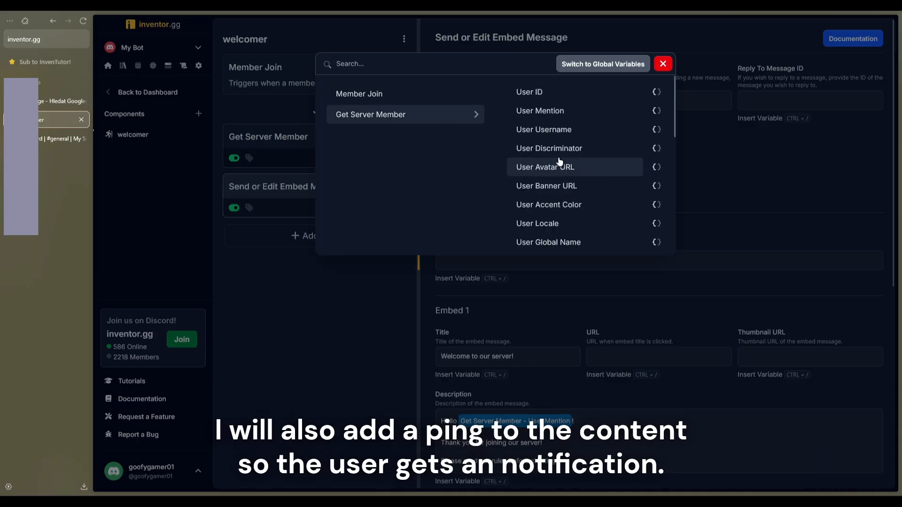
left_click(545, 111)
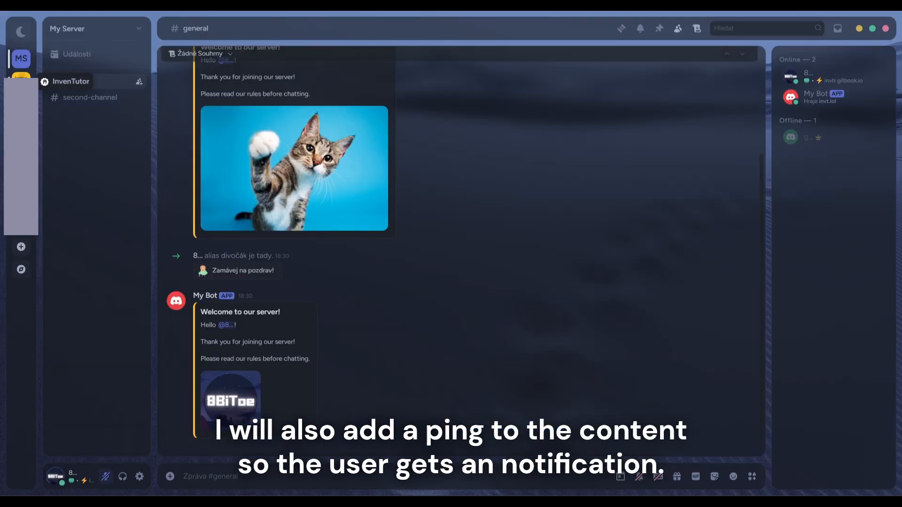
Switch to Discord's InvenTutor server and leave My Server again
left_click(20, 75)
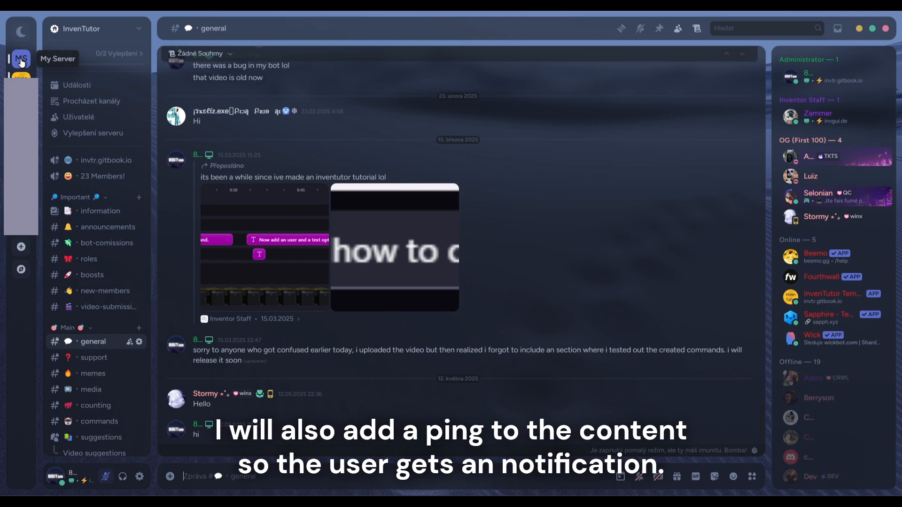
right_click(21, 61)
left_click(50, 282)
left_click(513, 288)
Rejoin My Server with the copied invite link to test the ping in the message content
left_click(20, 225)
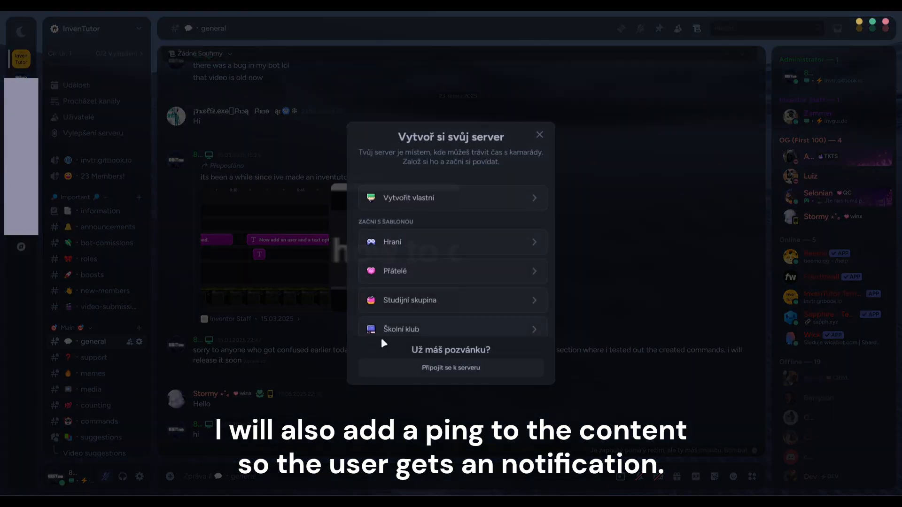
left_click(446, 368)
type("https://discord.gg/ruvBfR98")
left_click(500, 349)
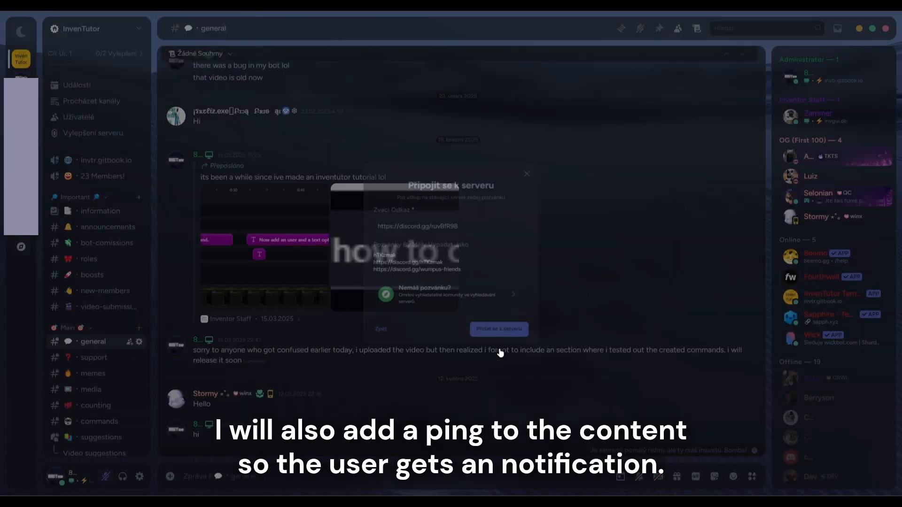